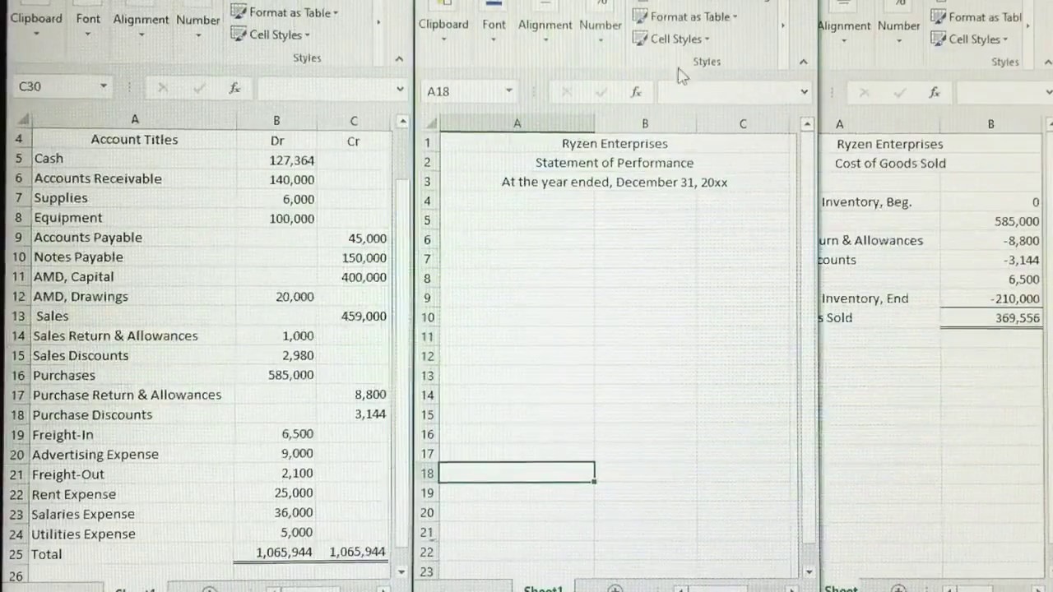
Step: Review the income and expense accounts in the trial balance and enter the label Sales in A5 of the Statement of Performance
left_click(638, 151)
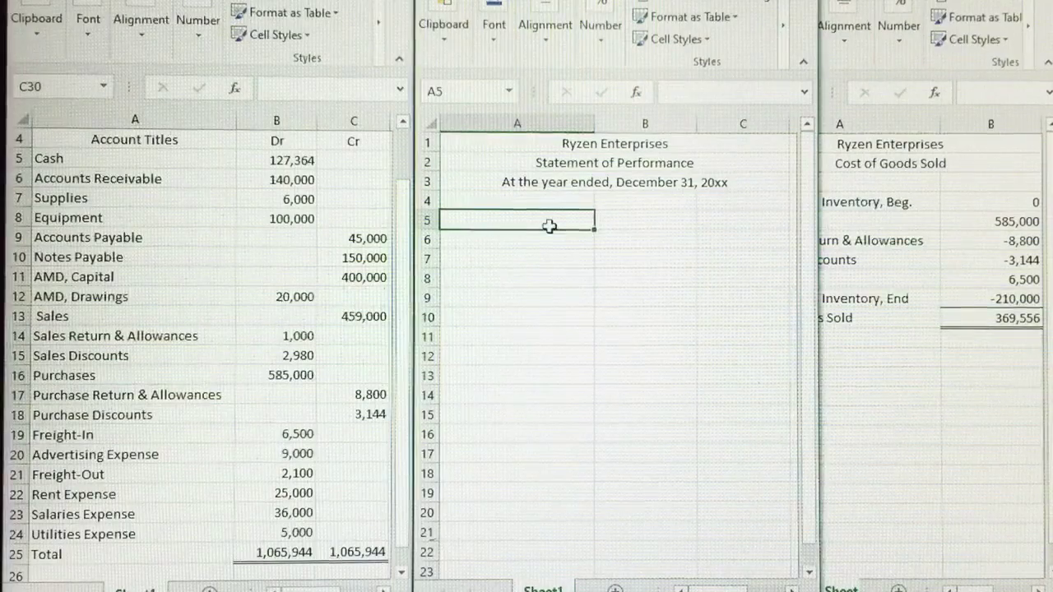
left_click(165, 309)
left_click_drag(121, 538, 131, 533)
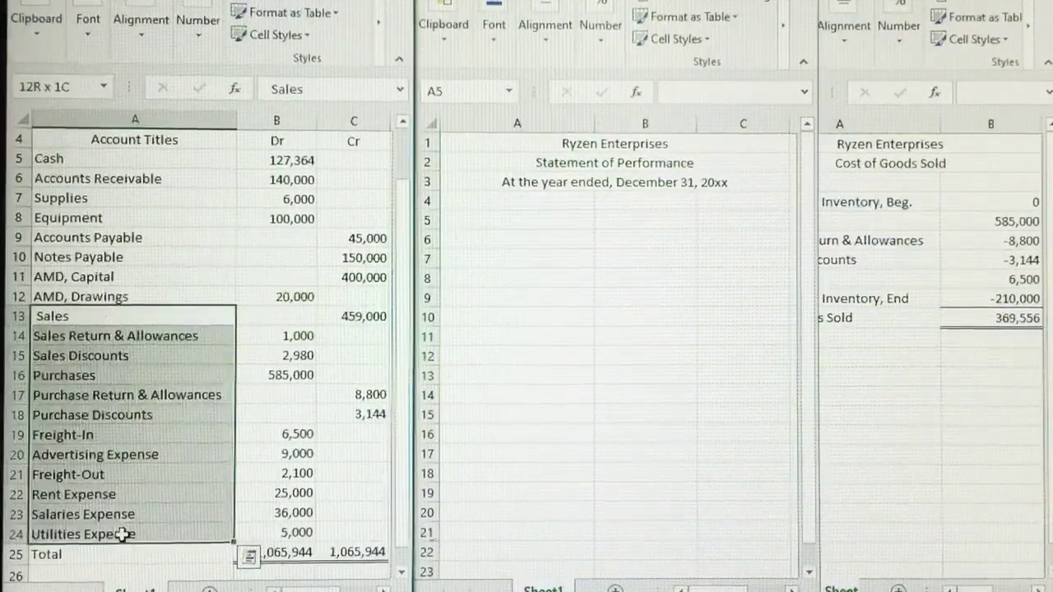
left_click(522, 218)
type("Sales")
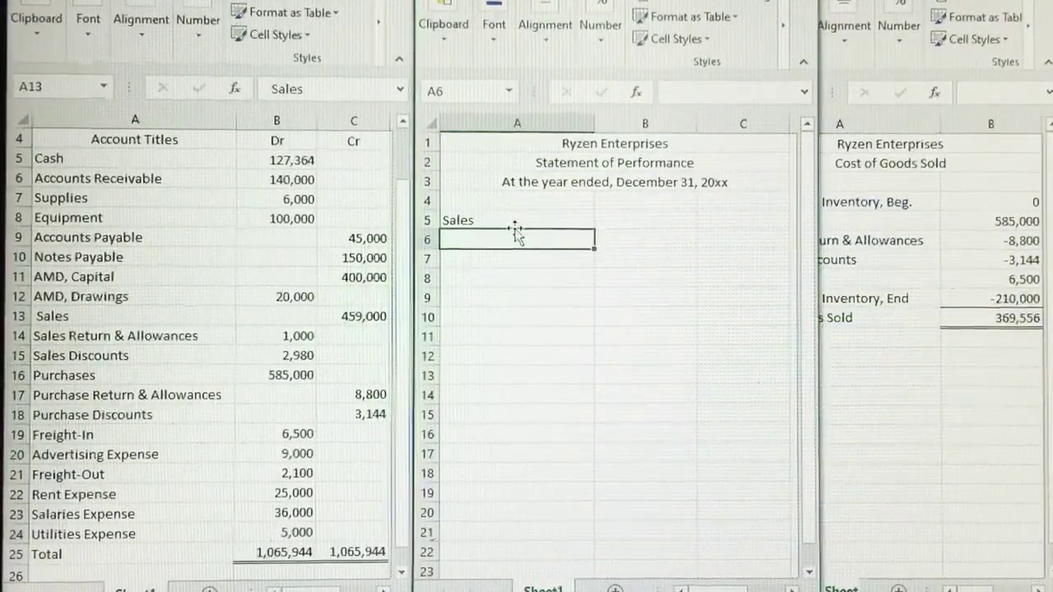
Step: Label A6 as "Less: Sales Return & Allowances" and A7 as an indented "Sales Discount"
left_click(516, 235)
type("Less")
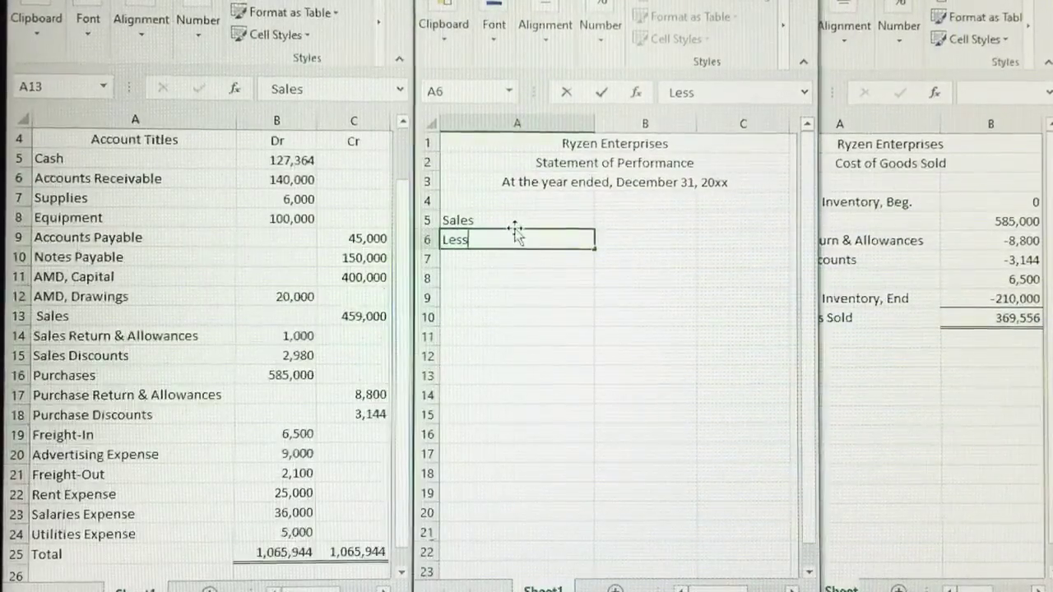
type(": Sales Return")
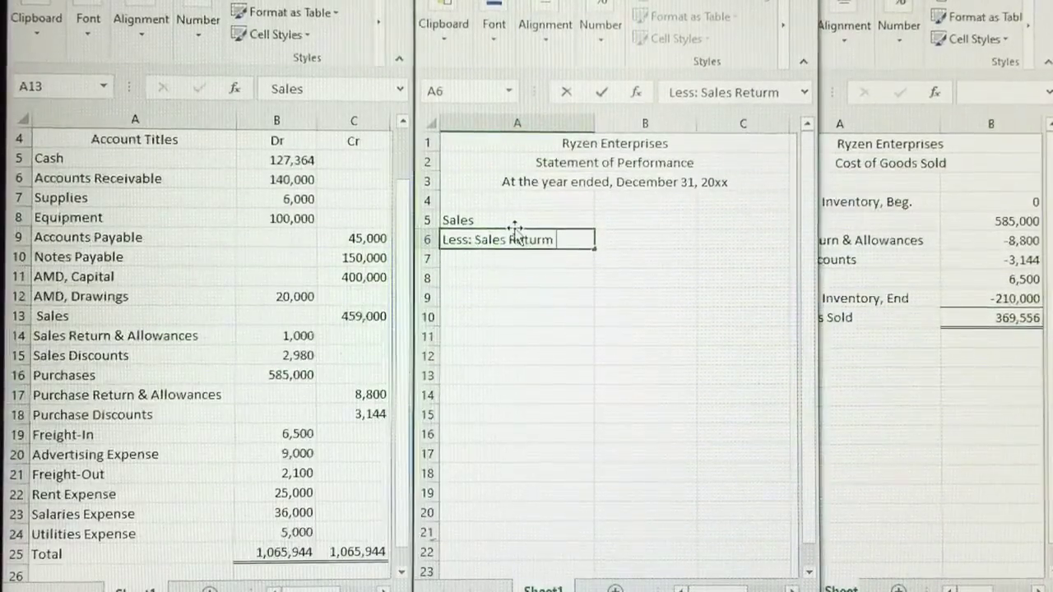
type(" & A")
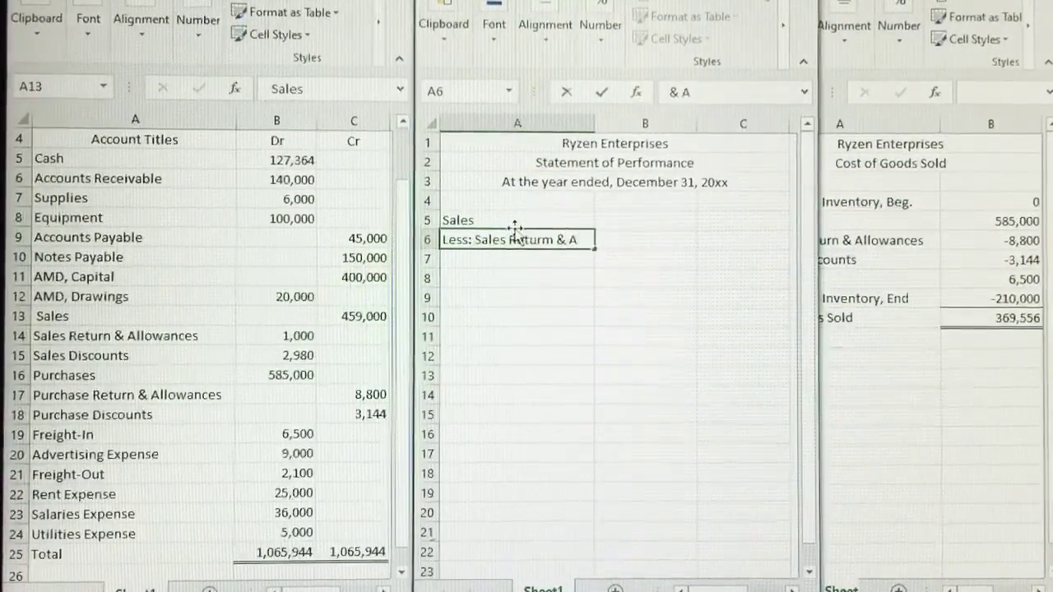
key("BackSpace")
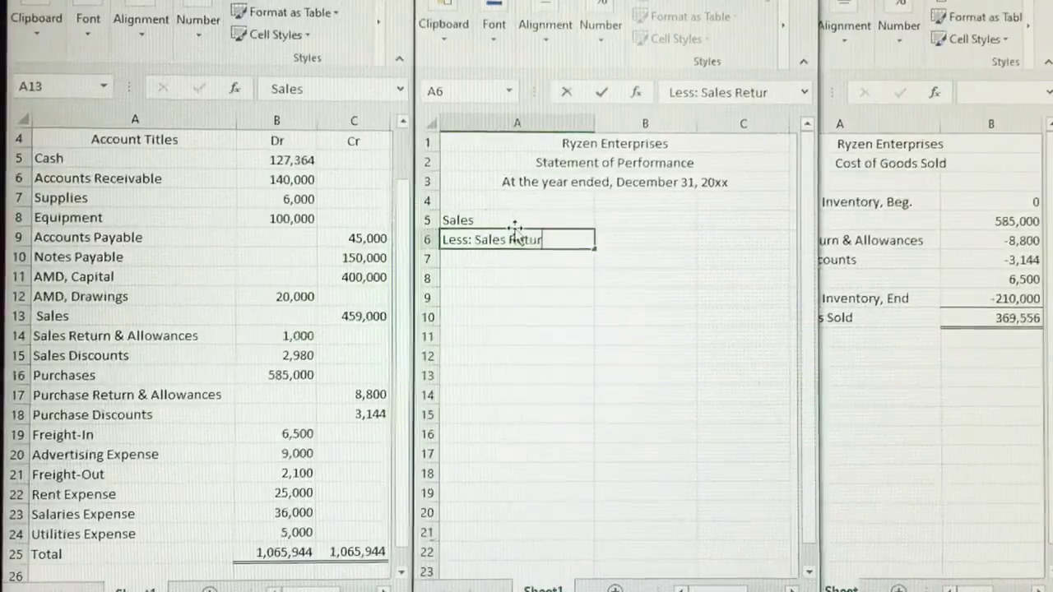
type("n & Allowances")
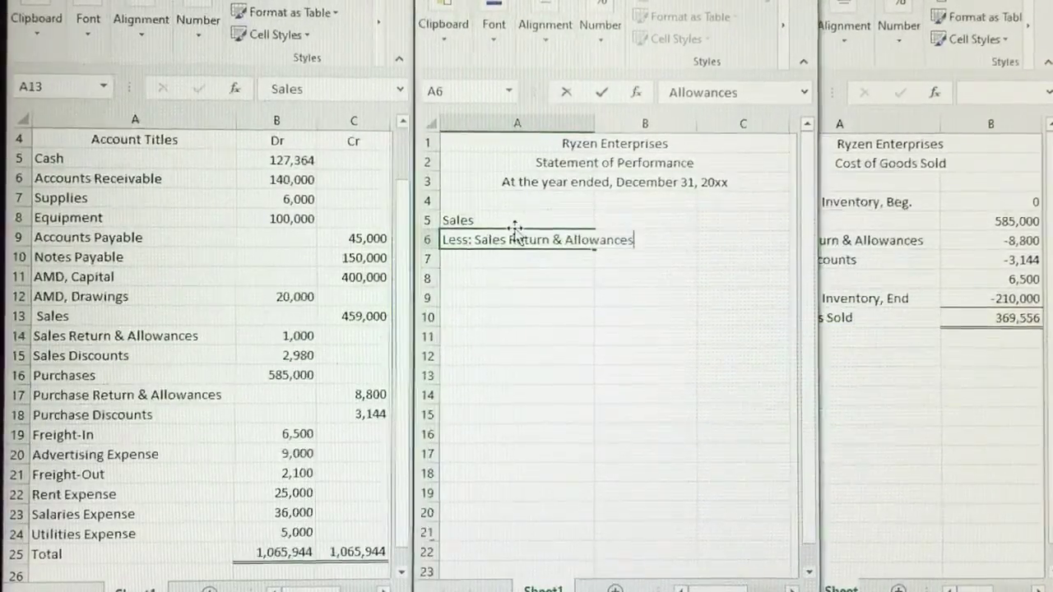
key("Return")
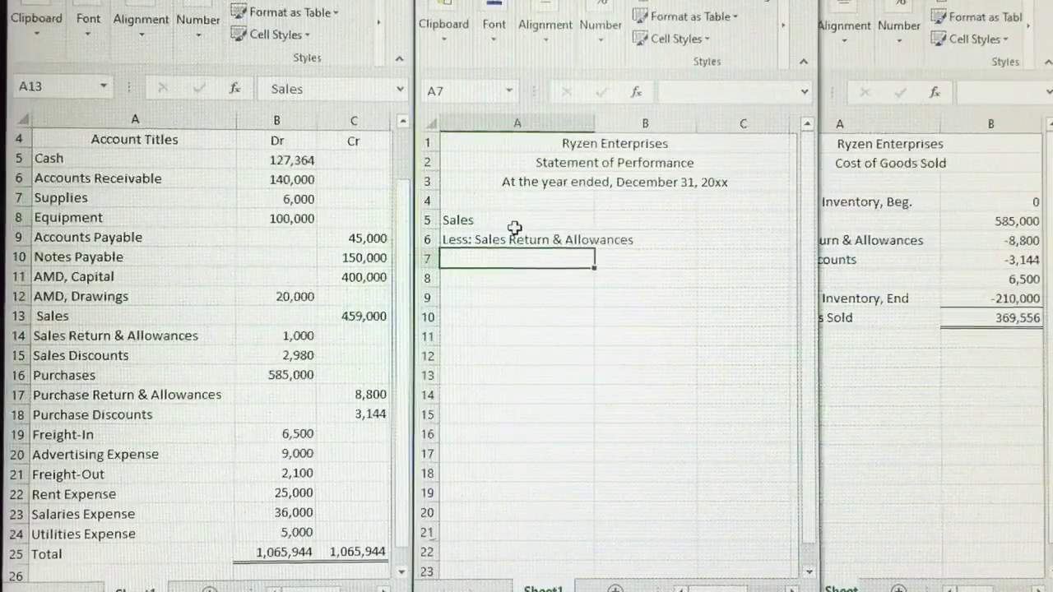
type("Sales Discount")
key("ctrl+Return")
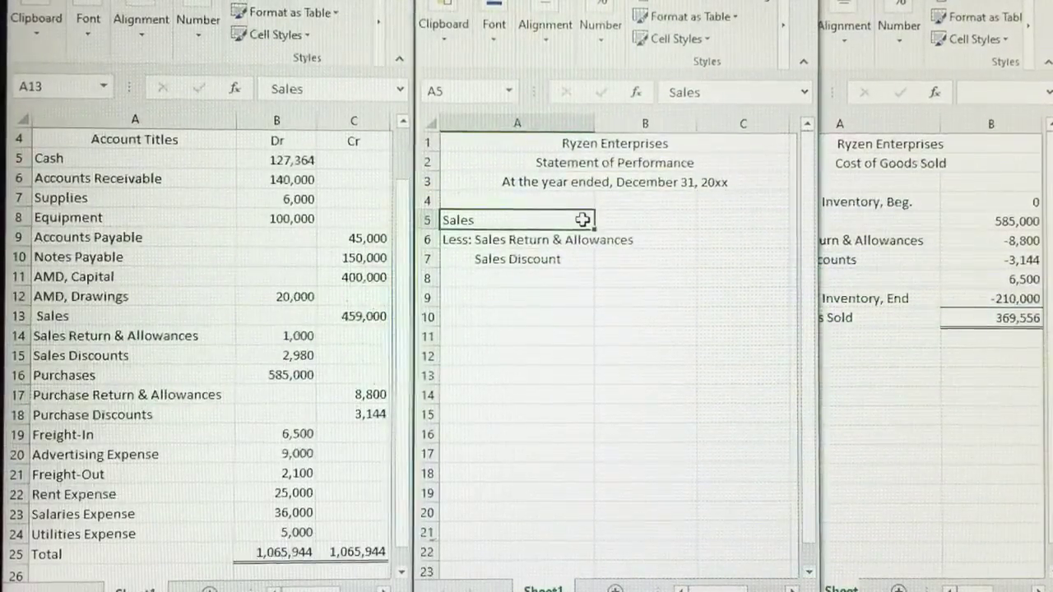
Step: Fill in the trial balance amounts: 459,000 for Sales in C5, 1,000 for returns in B6 and 2,980 for the discount in B7
left_click(725, 218)
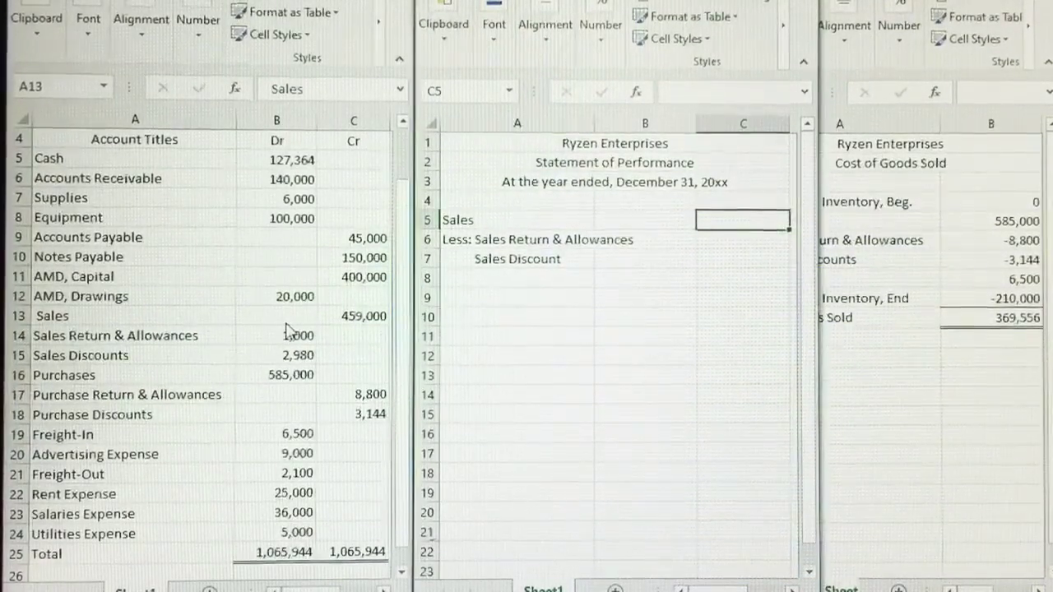
type("459,000")
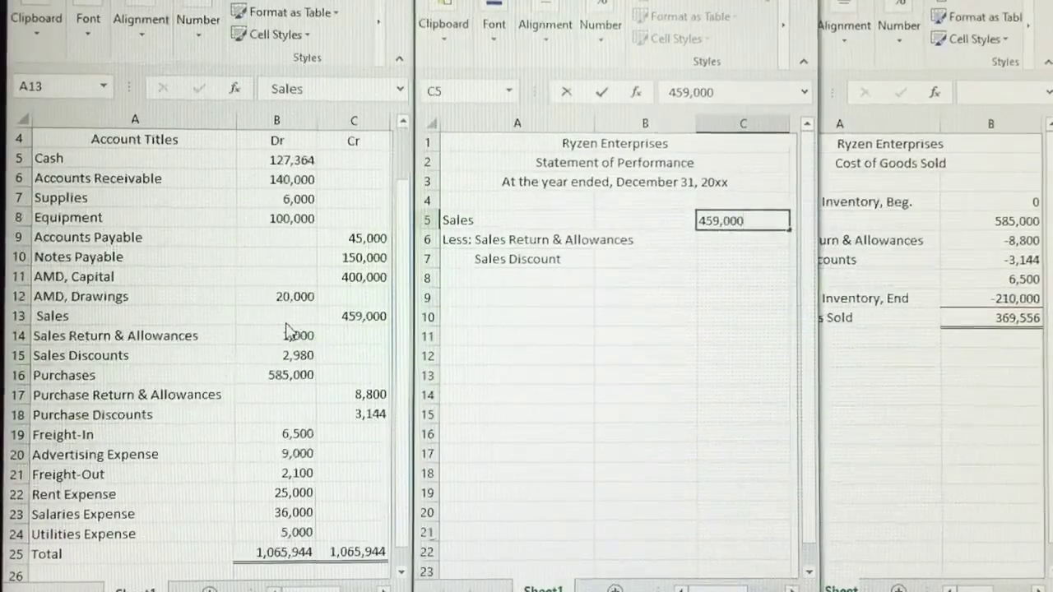
key("Return")
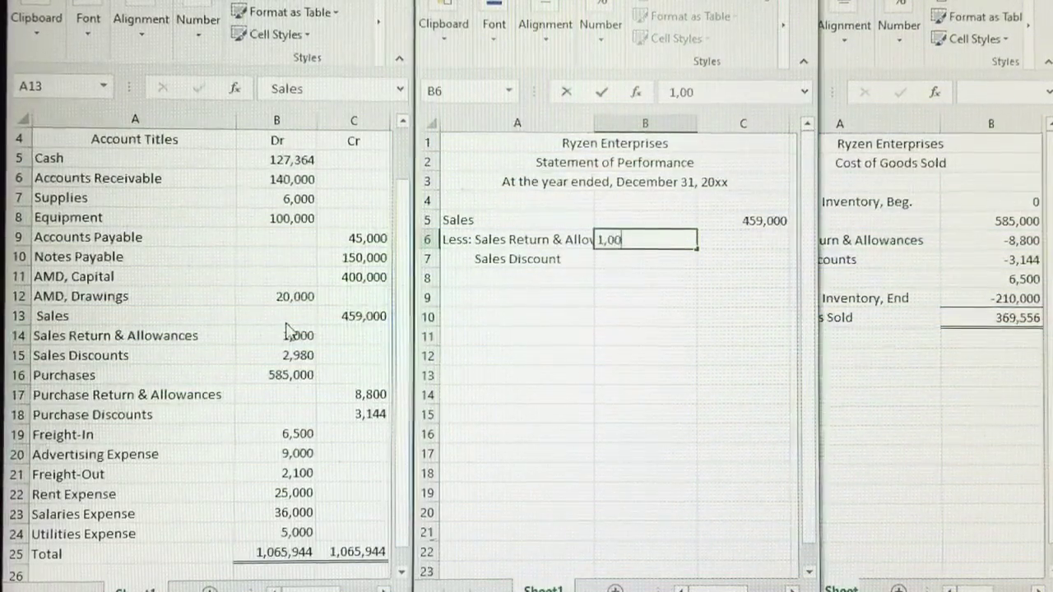
type("0")
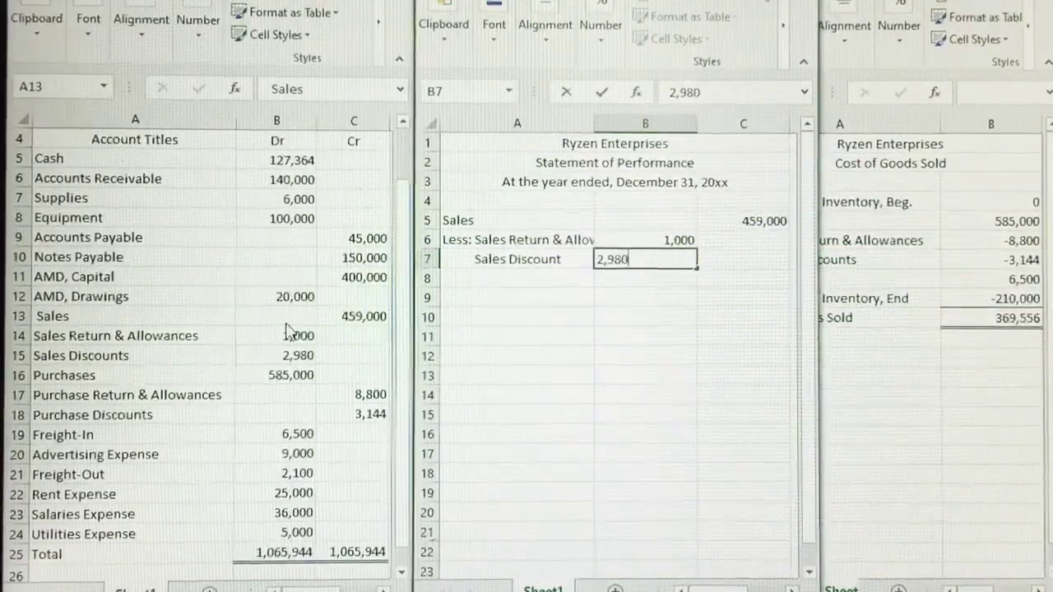
left_click(743, 262)
Step: Enter the combined sales returns and discount, 3,980, in C7
left_click(676, 240)
left_click(673, 260)
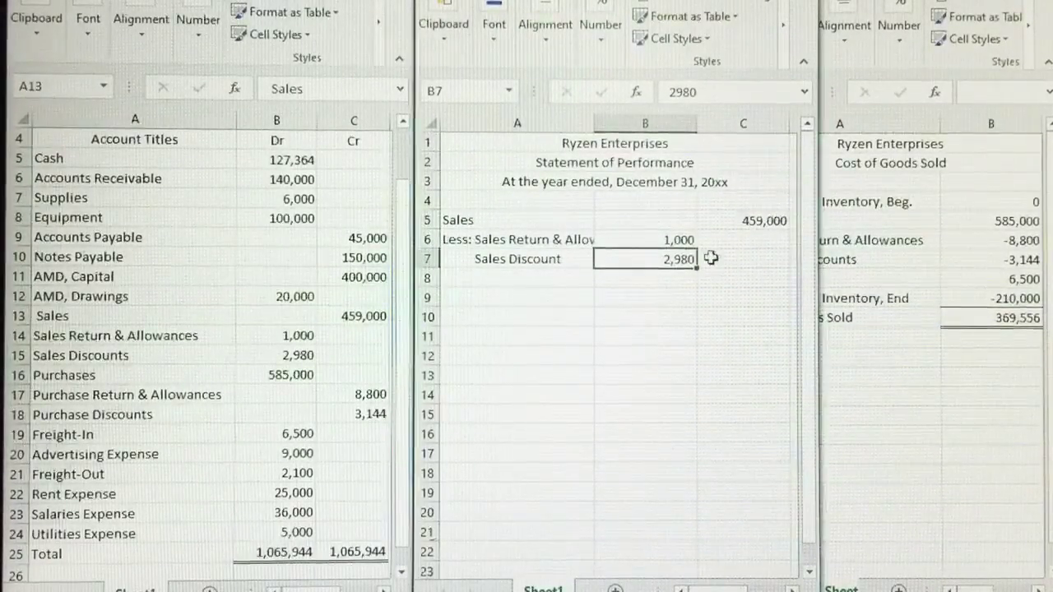
left_click(710, 259)
type("3,980")
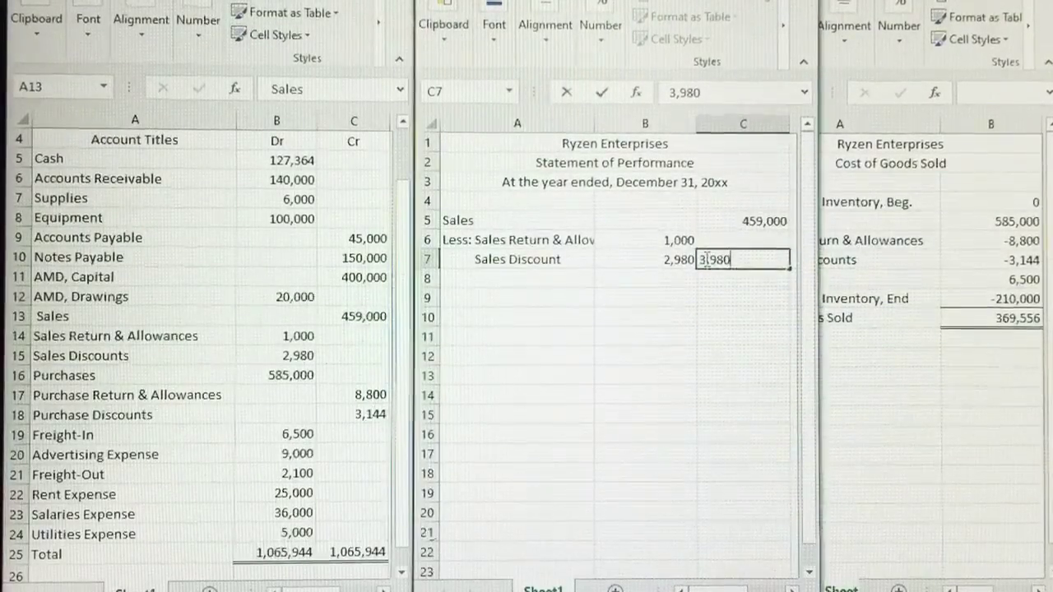
left_click(675, 259)
Step: Enter sales less the total deductions, 455,020, in C8
left_click(775, 260)
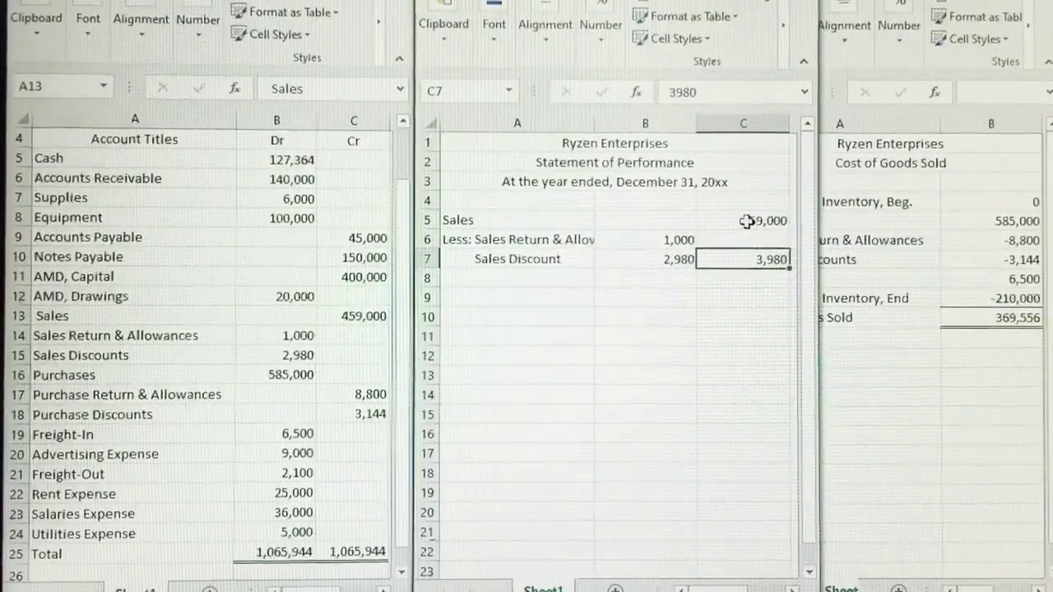
left_click(753, 226)
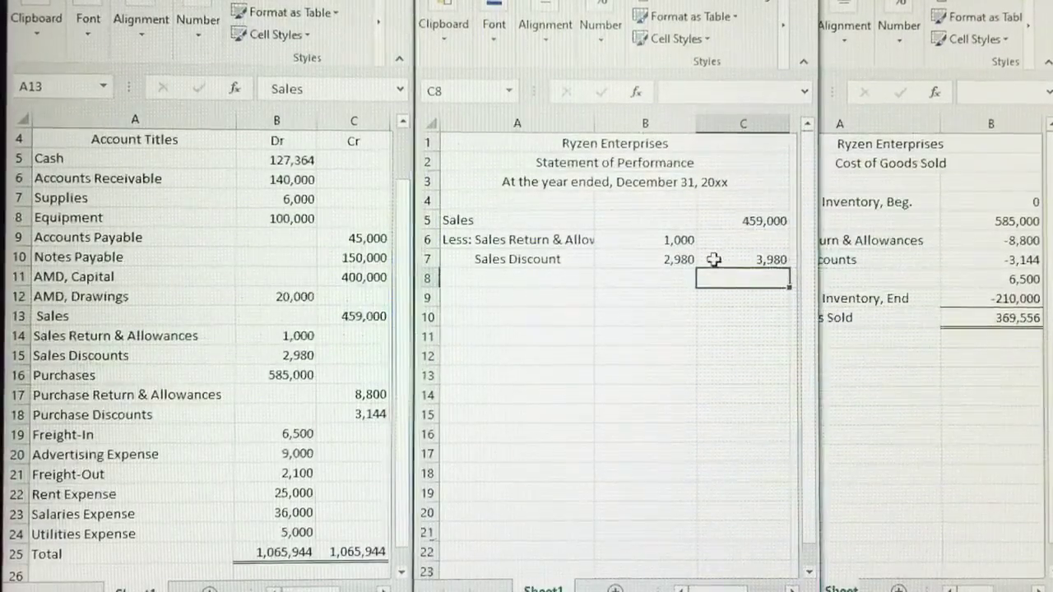
type("455")
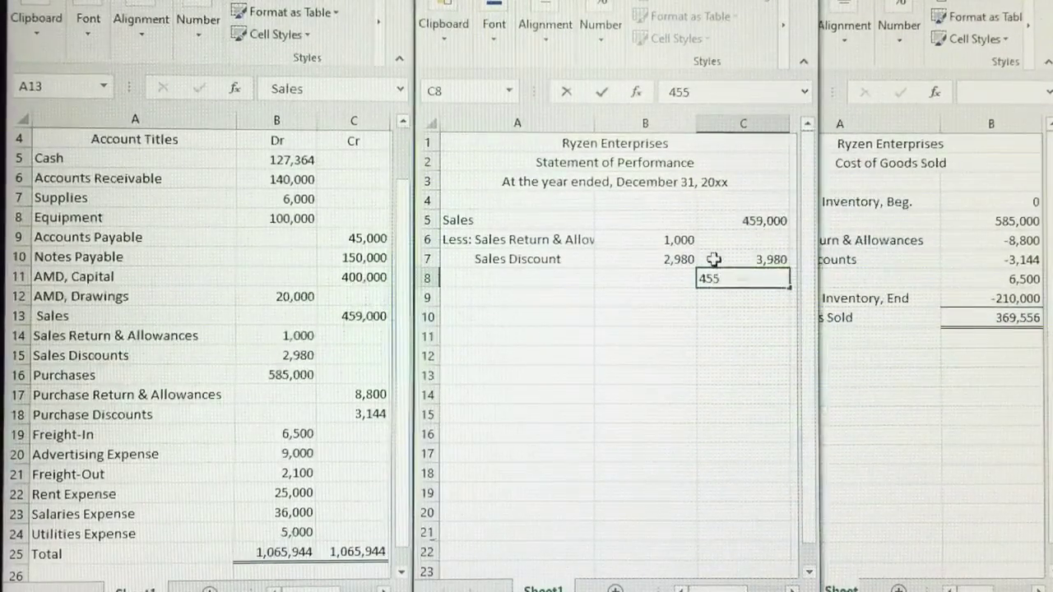
type(",020")
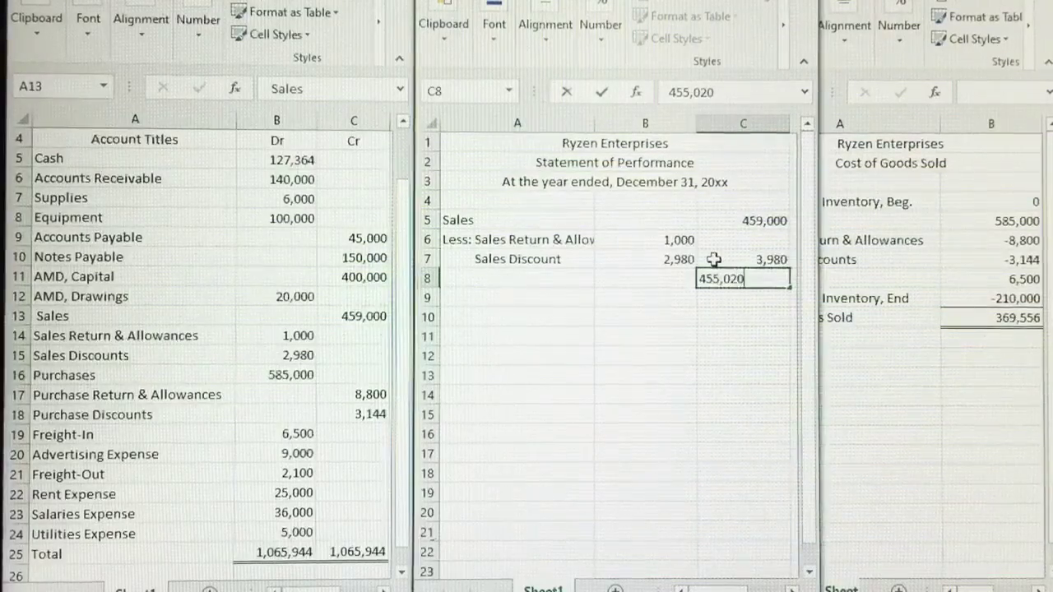
left_click(658, 292)
Step: Label the row of sales after deductions as "Net Sales" in A8
left_click(734, 262)
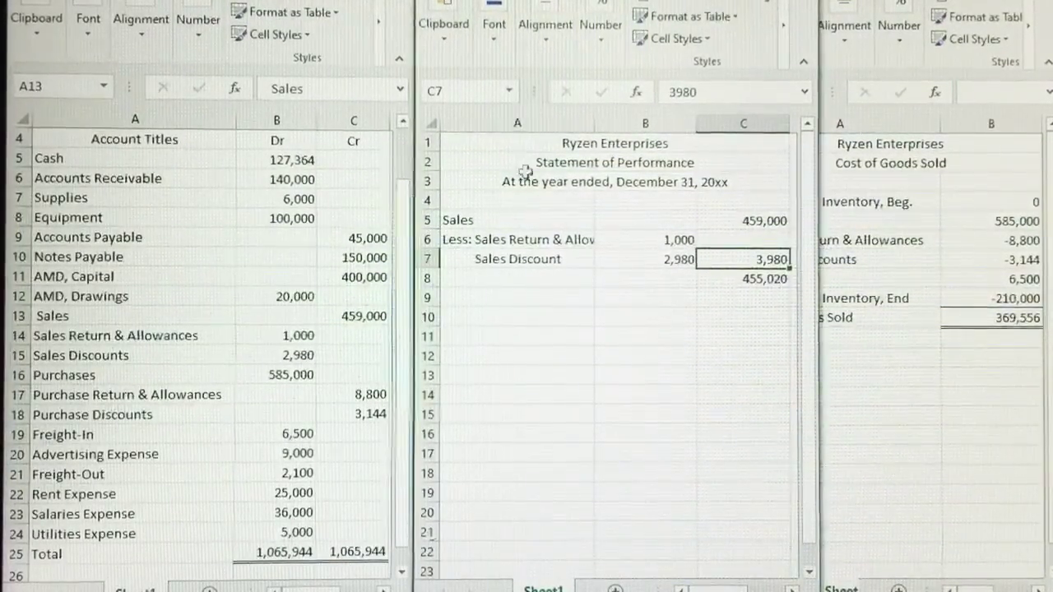
left_click(469, 274)
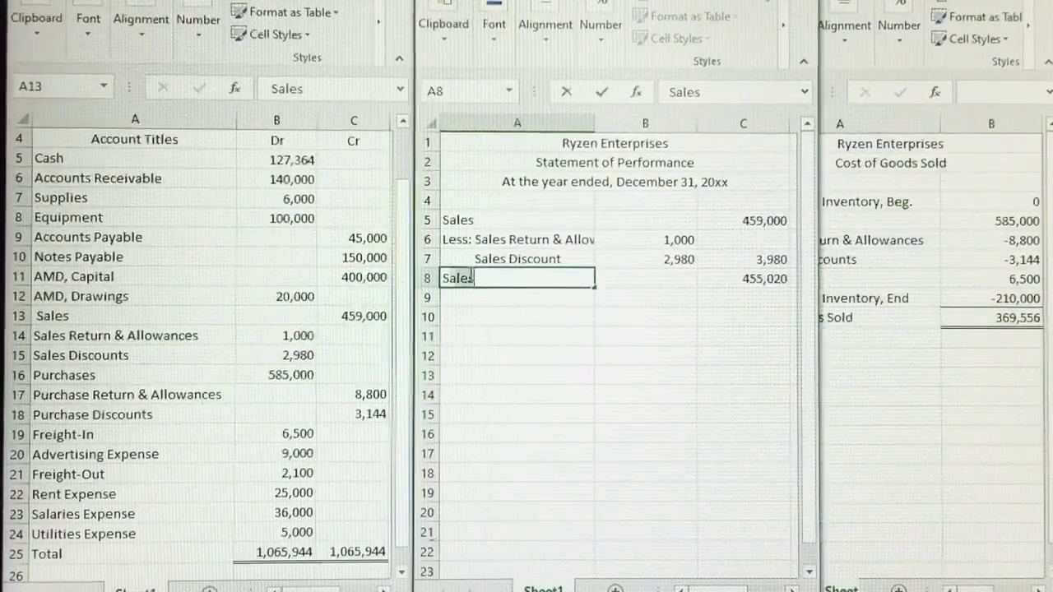
type("S")
key("BackSpace")
type("Net")
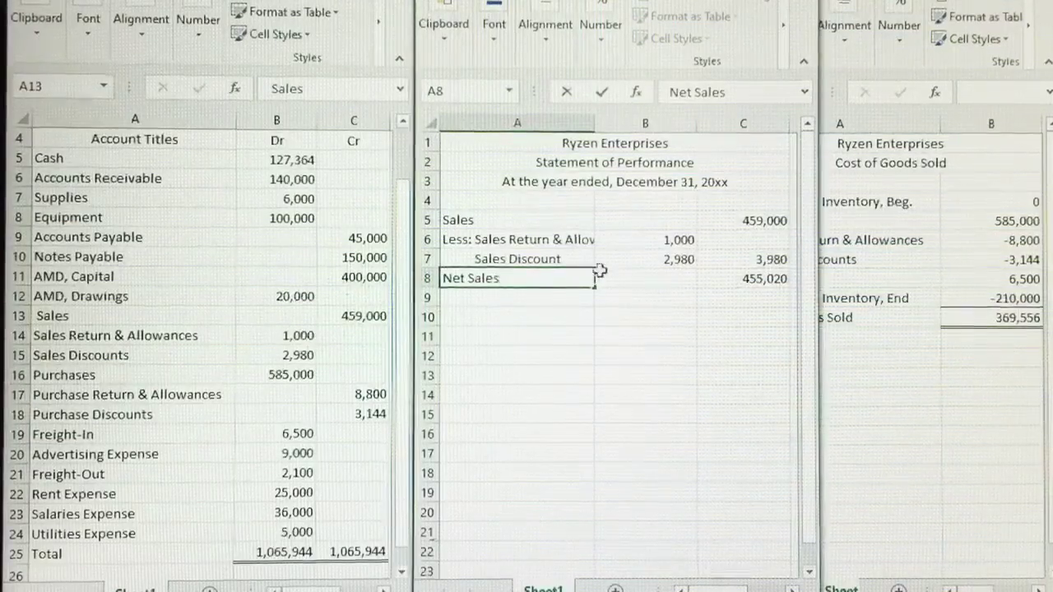
Step: Add the label "Less: Cost of Goods Sold" in A9 below Net Sales
left_click(518, 296)
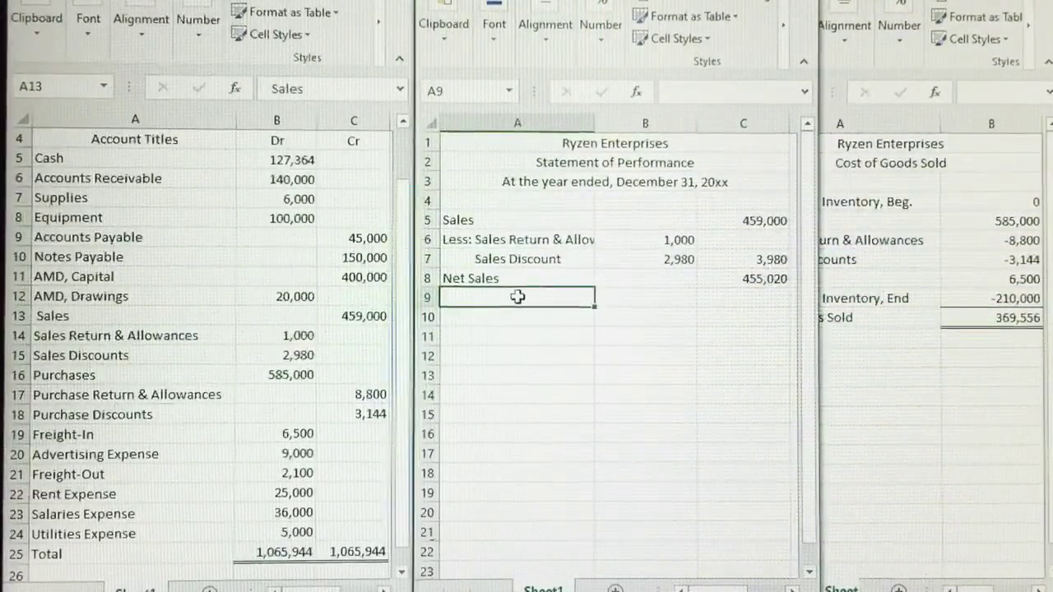
type("Less: ")
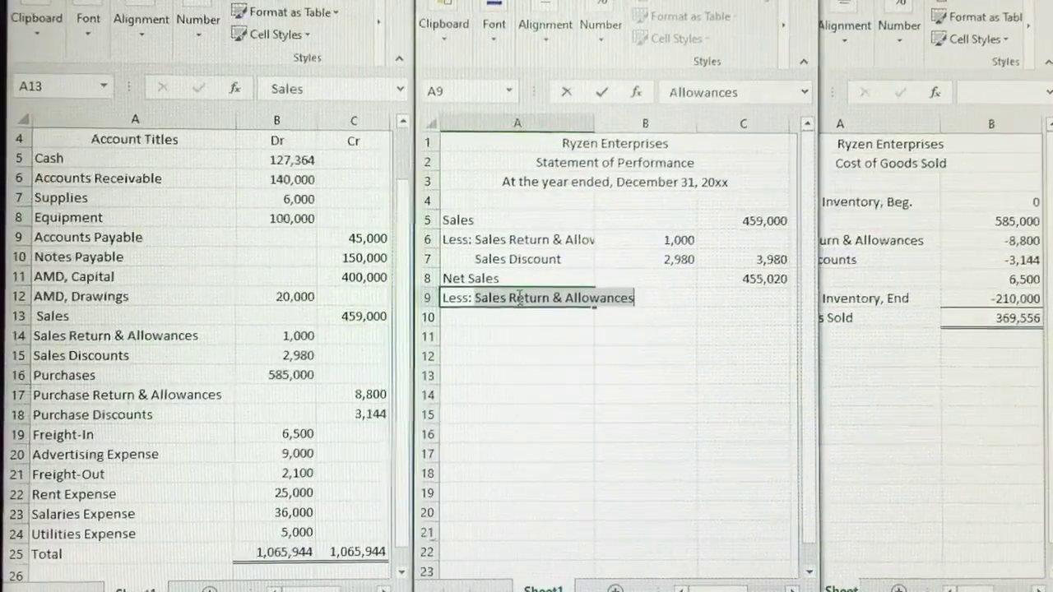
type("Cost of Goods Sol")
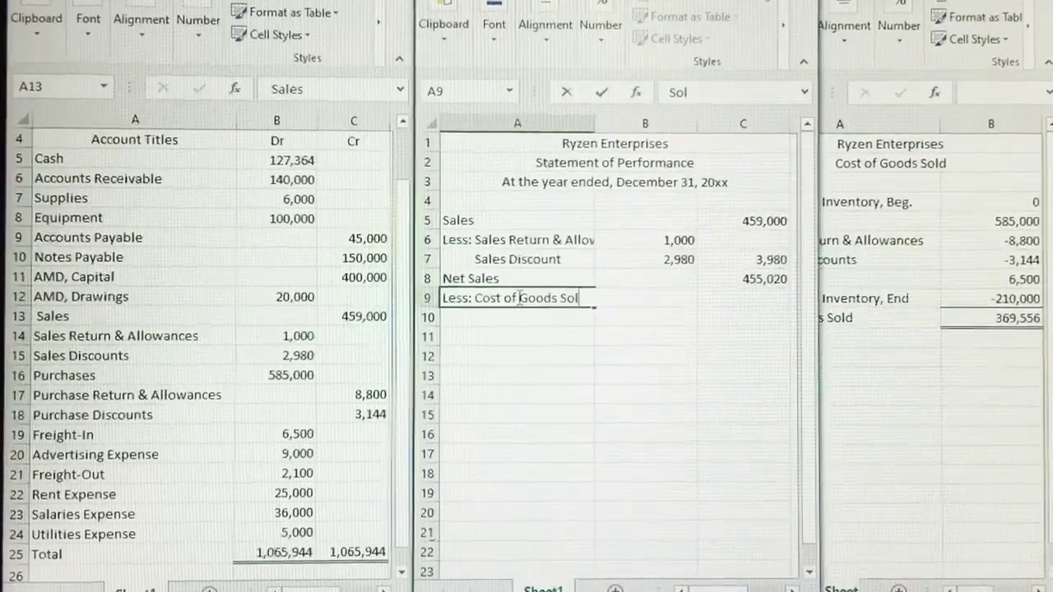
type("d")
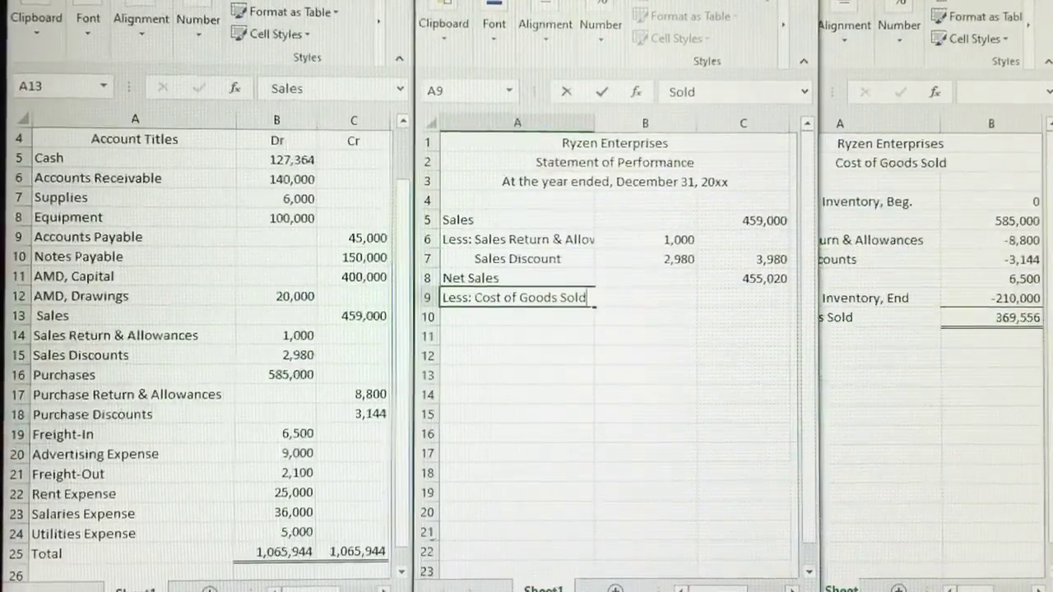
Step: Look up the total in the Cost of Goods Sold workbook and enter it, 369,556, in C9 of the Statement of Performance
left_click(831, 1)
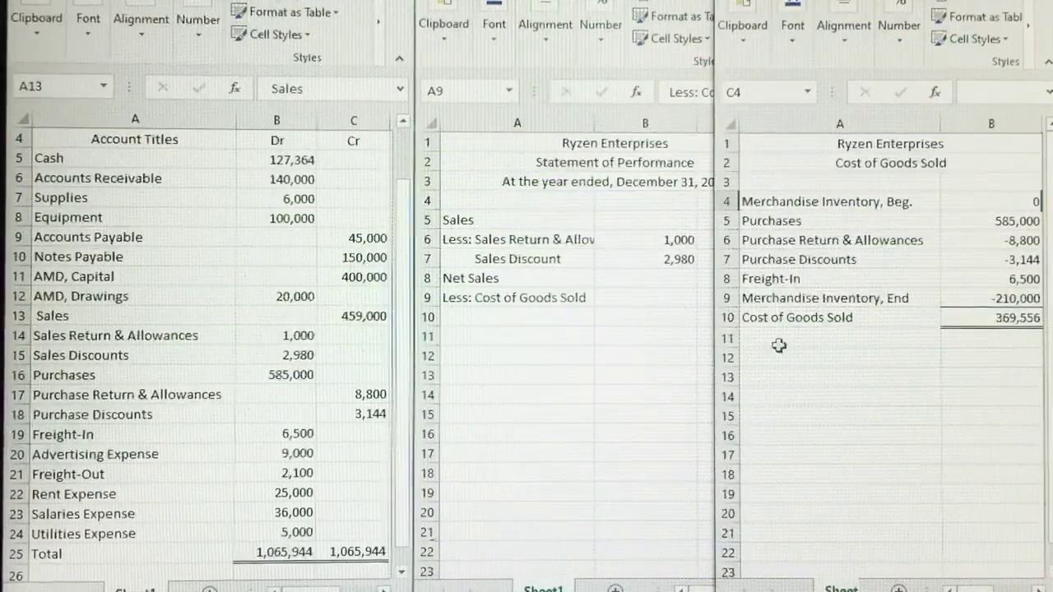
left_click(992, 319)
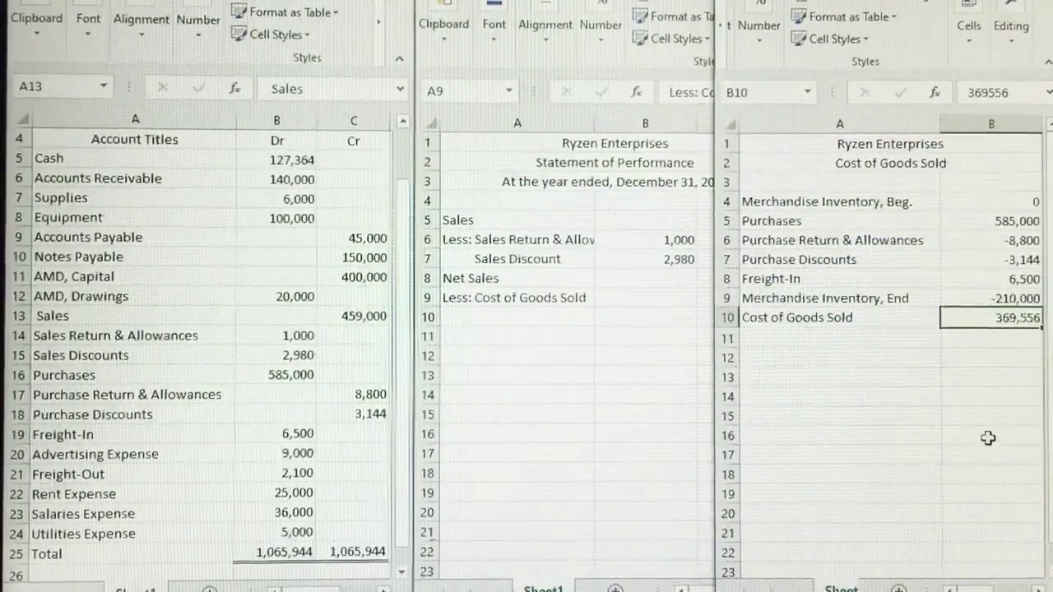
left_click(640, 300)
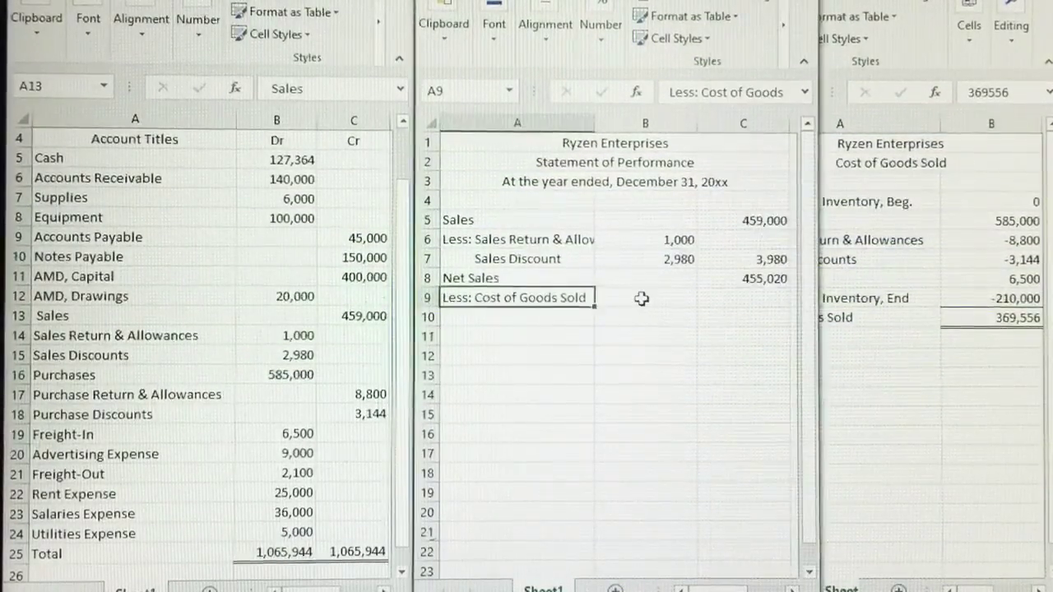
type("369,556")
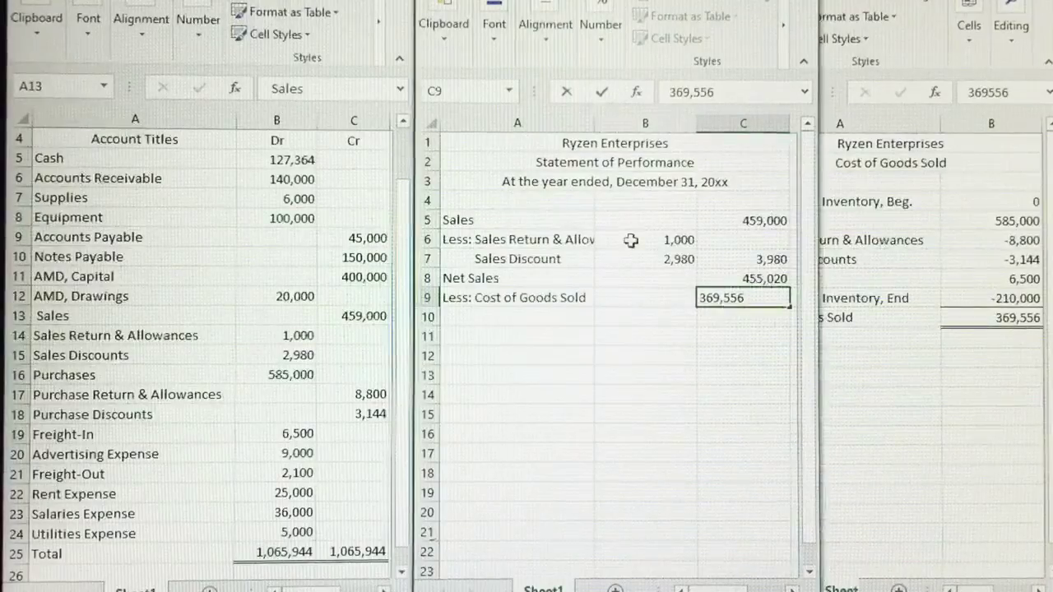
Step: Enter the difference between net sales and cost of goods sold, 85,464, in C10
left_click(740, 278)
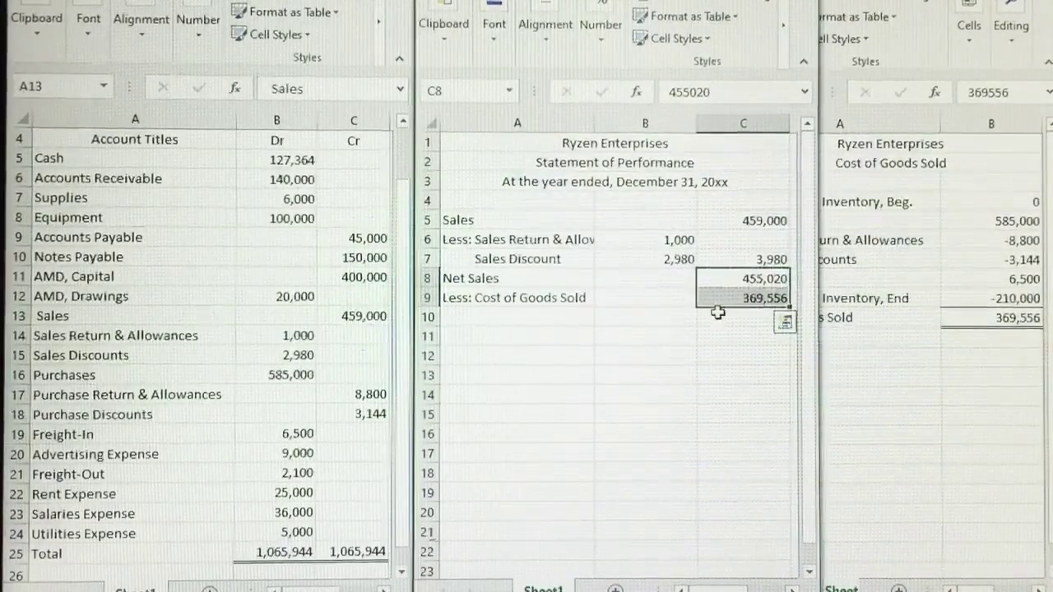
key("ctrl+c")
left_click(717, 313)
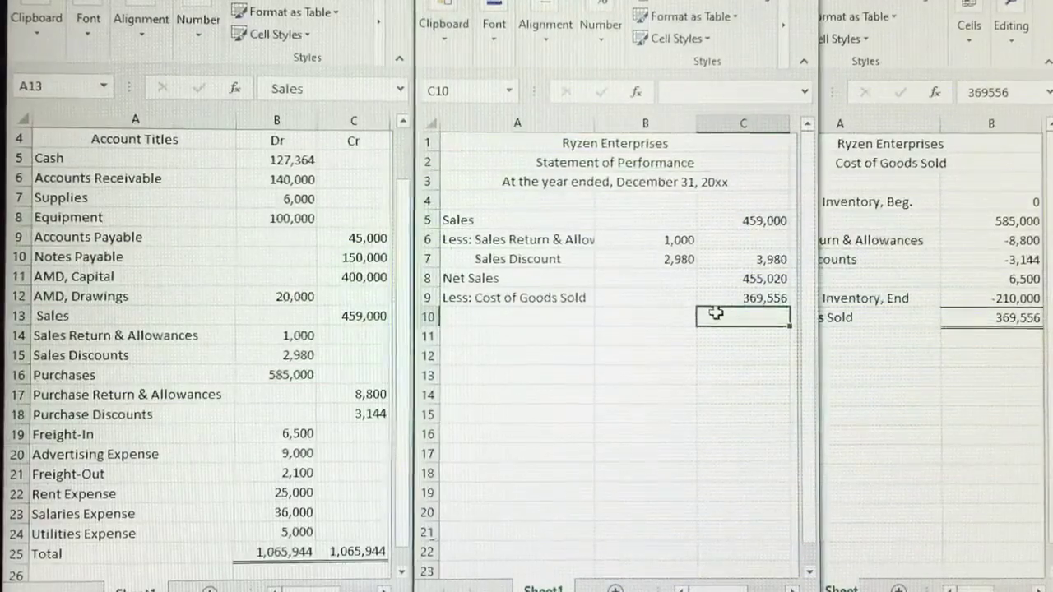
type("85,464")
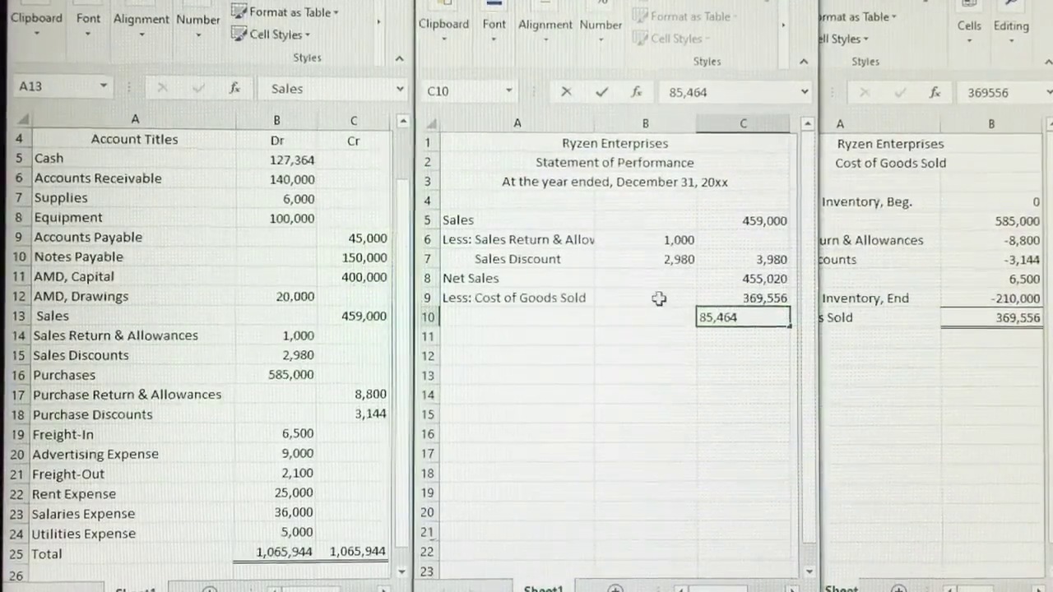
left_click(539, 317)
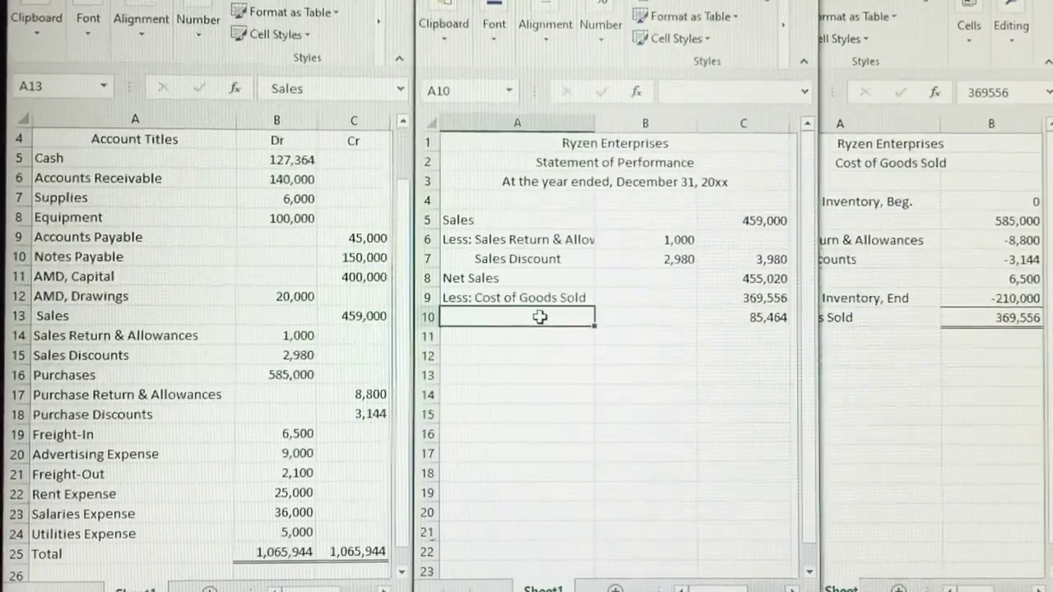
Step: Label the difference row "Gross Profit" in A10 and add the heading "Less: Operating Expenses" in A11
type("Gross P")
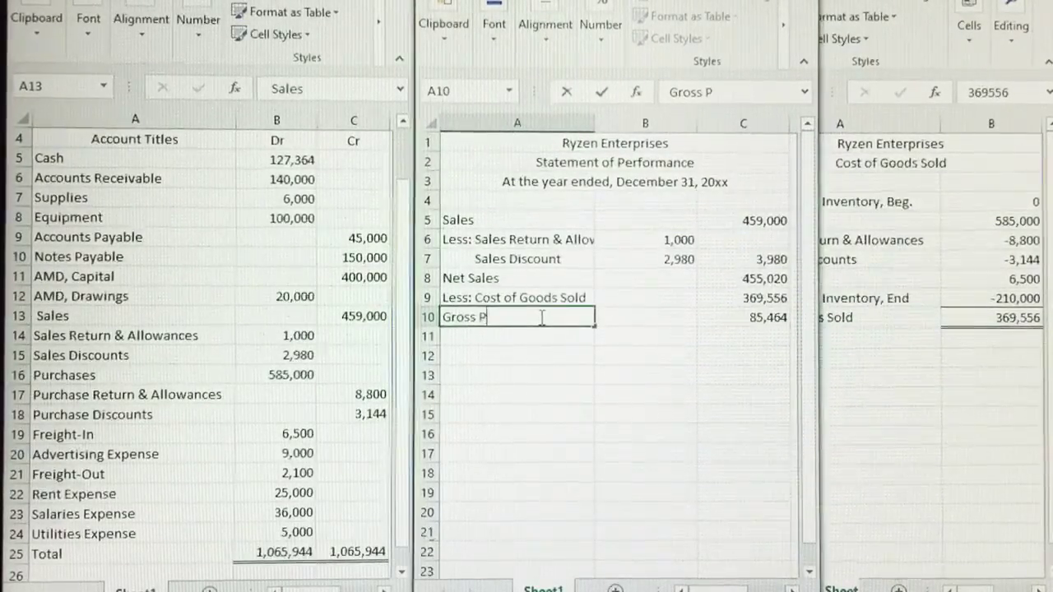
type("rofit")
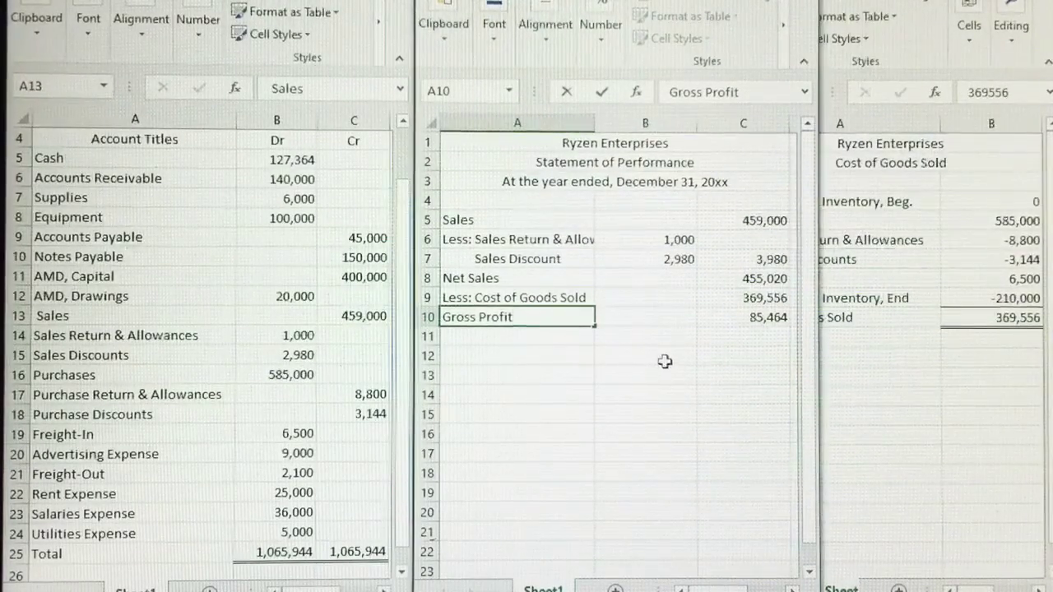
left_click(518, 344)
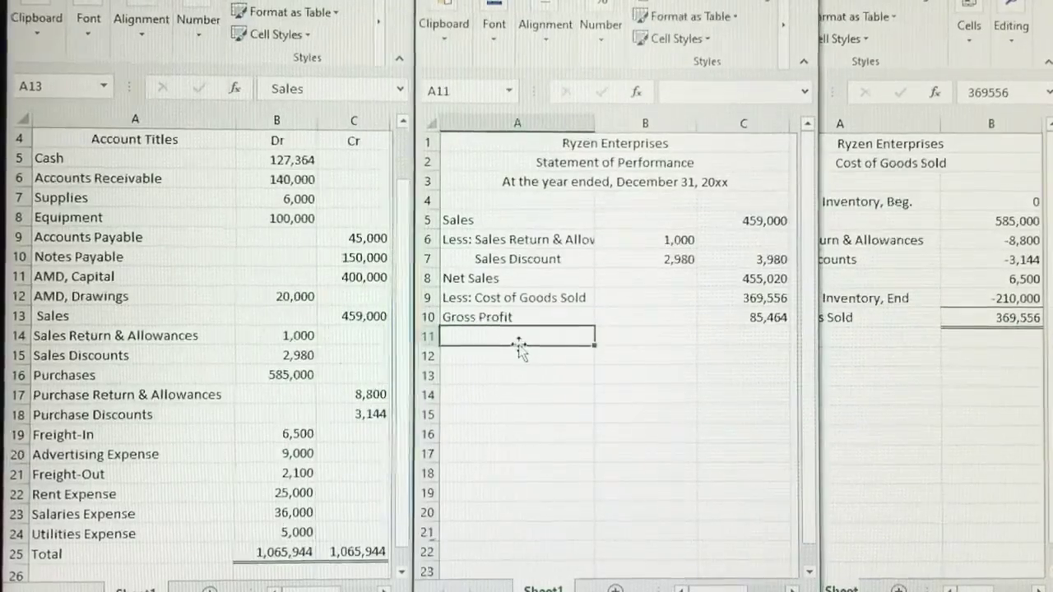
type("ess: Operating Expenses")
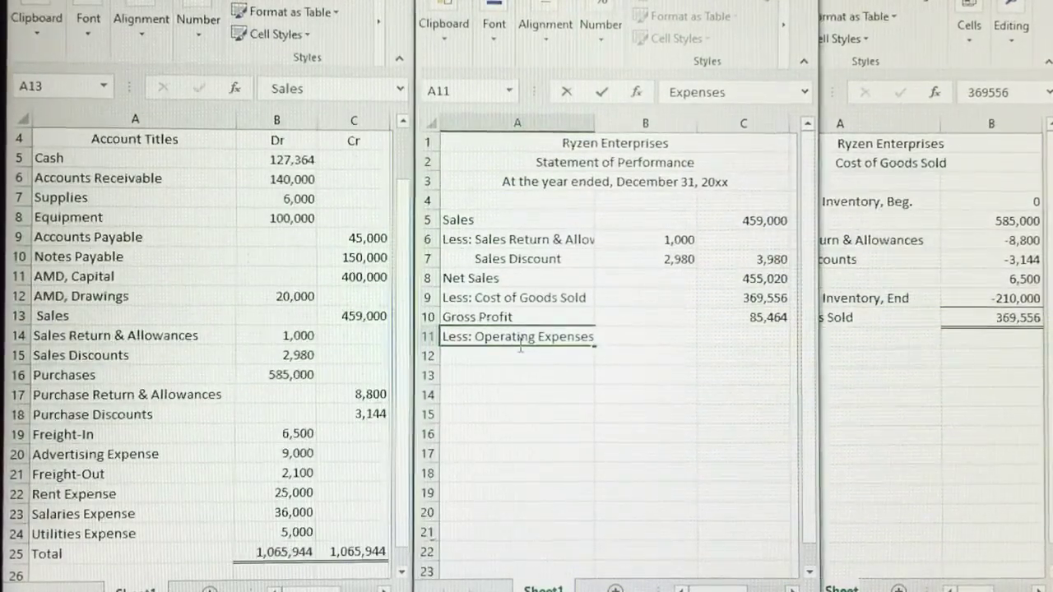
Step: List Advertising Expense, Freight-Out, Rent Expense, Salaries Expense and Utilities Expense in A12:A16 under the operating expenses heading
left_click(541, 357)
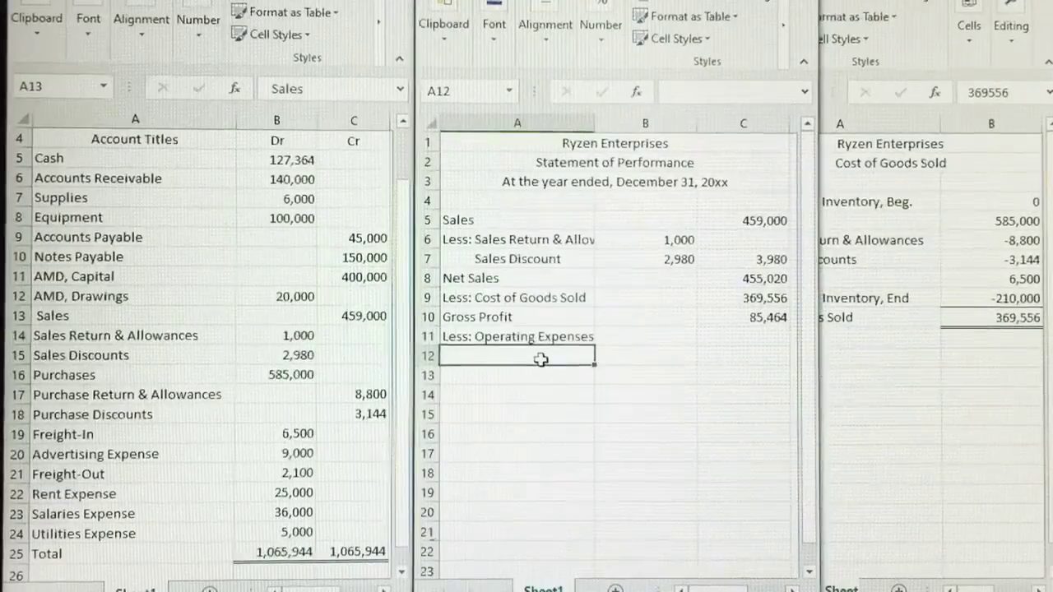
type("Adv")
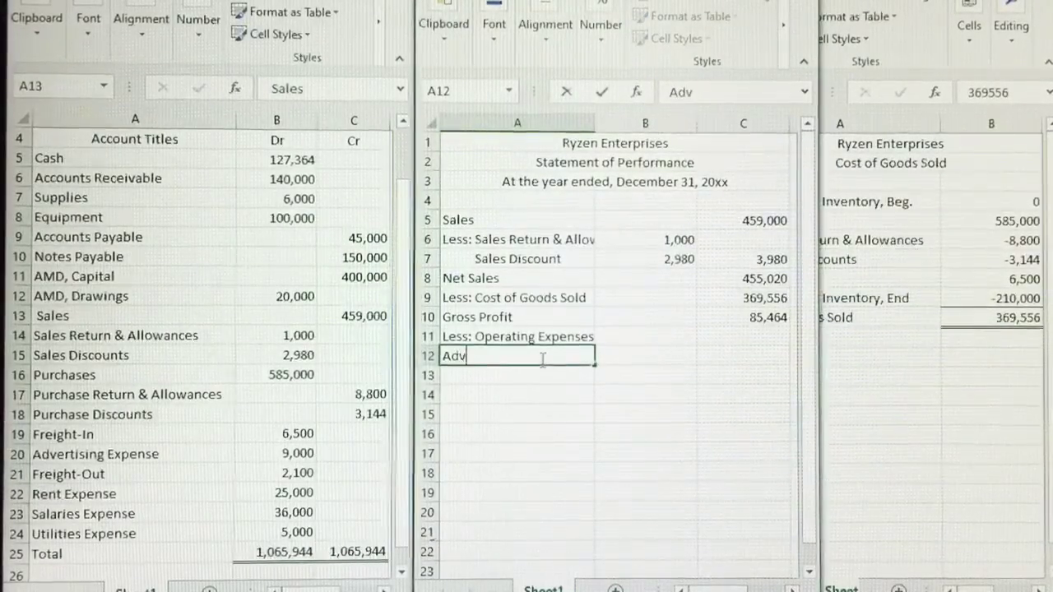
type("ertising Expense")
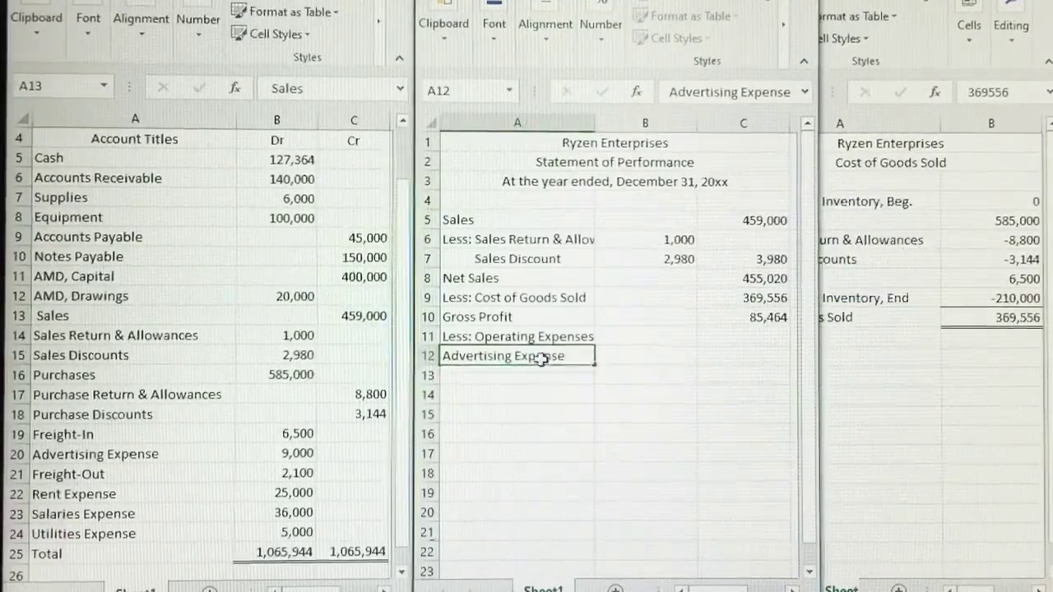
key("Return")
type("Freigh")
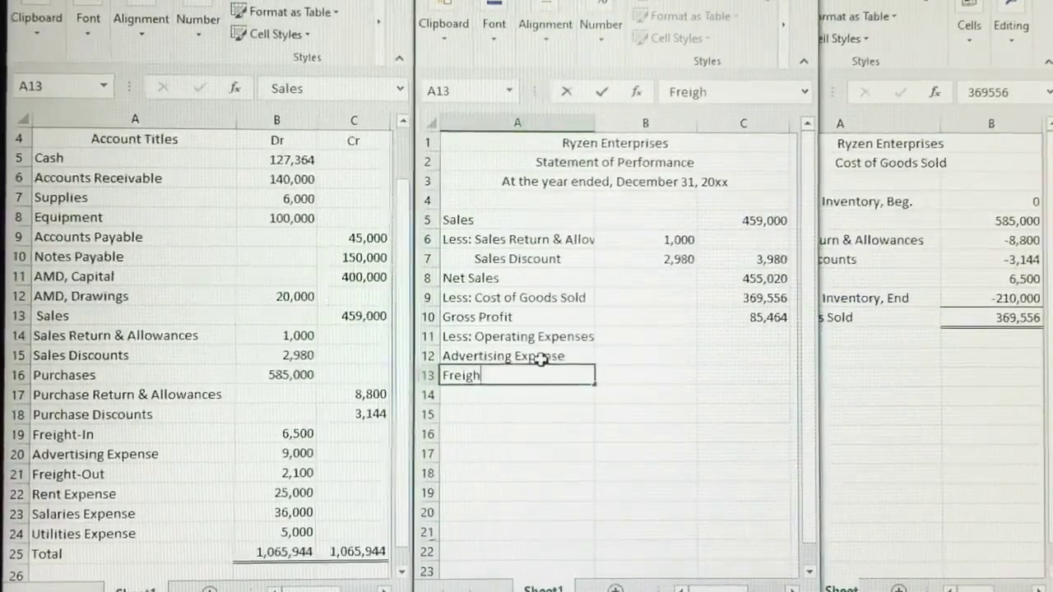
type("t-Out")
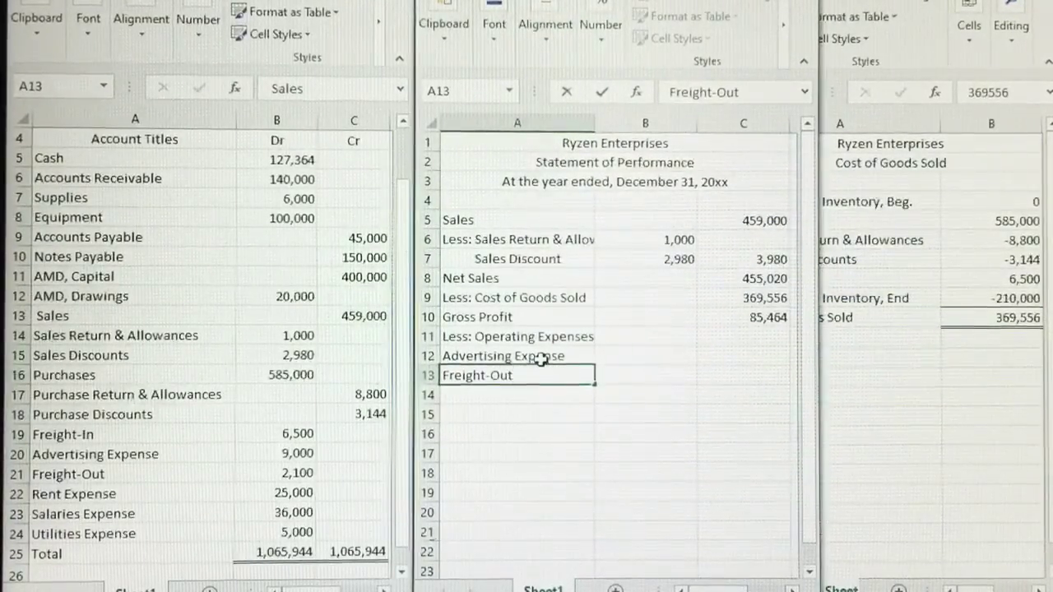
key("Return")
type("Rent Expense")
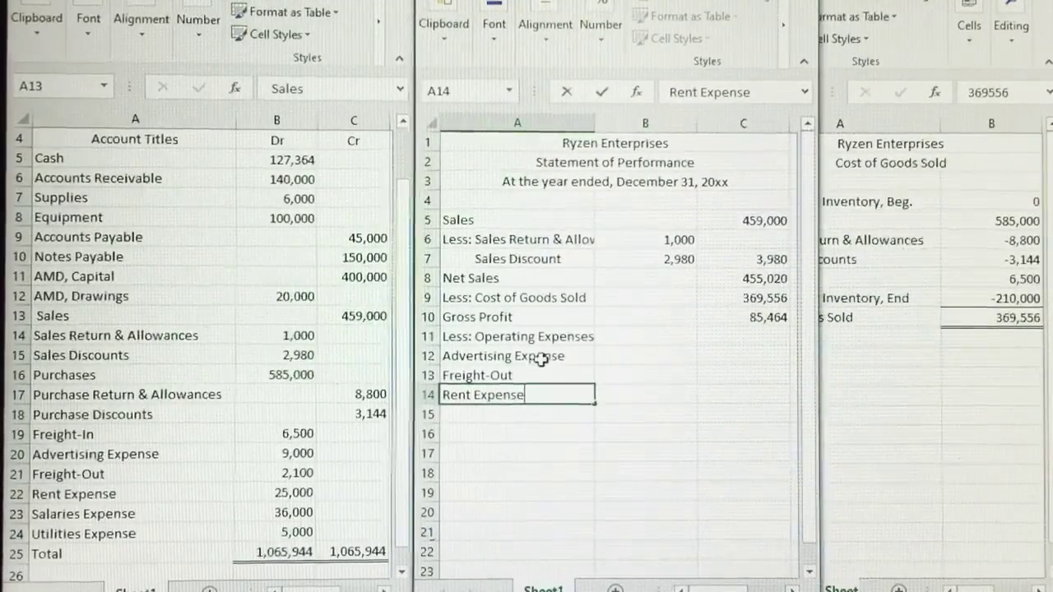
key("Return")
type("Salaries Expense")
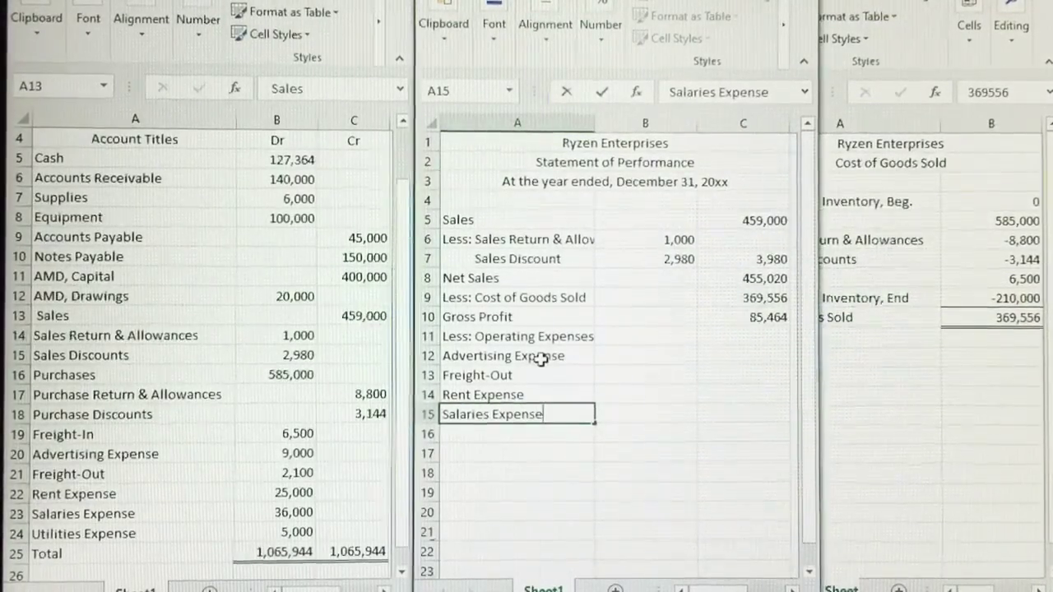
key("Return")
type("Utilities Expense")
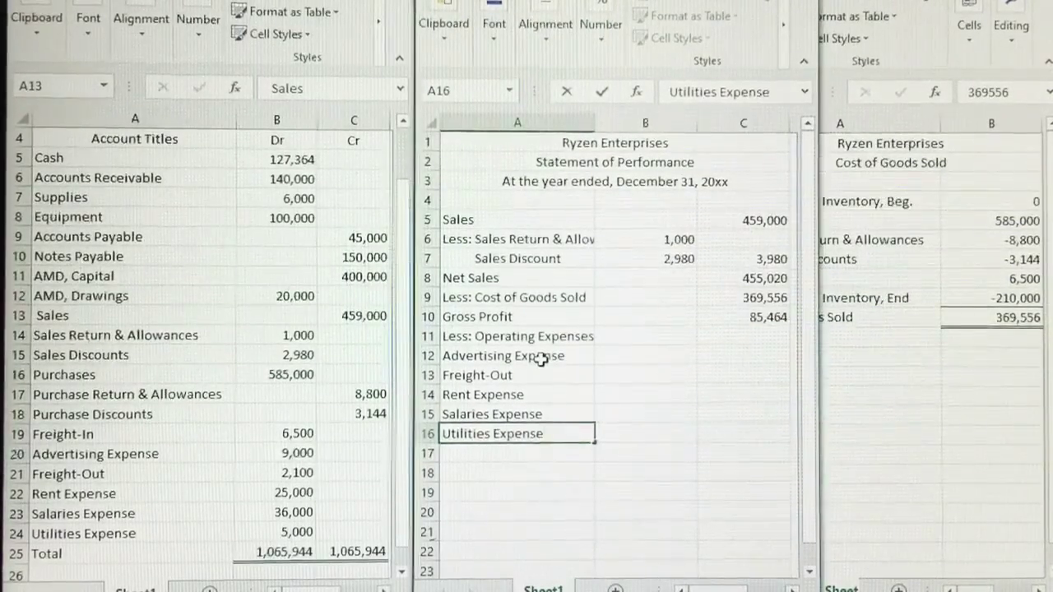
Step: Add the label "Total Operating Expenses" in A17 below the expense list
key("Return")
type("Total Operating ")
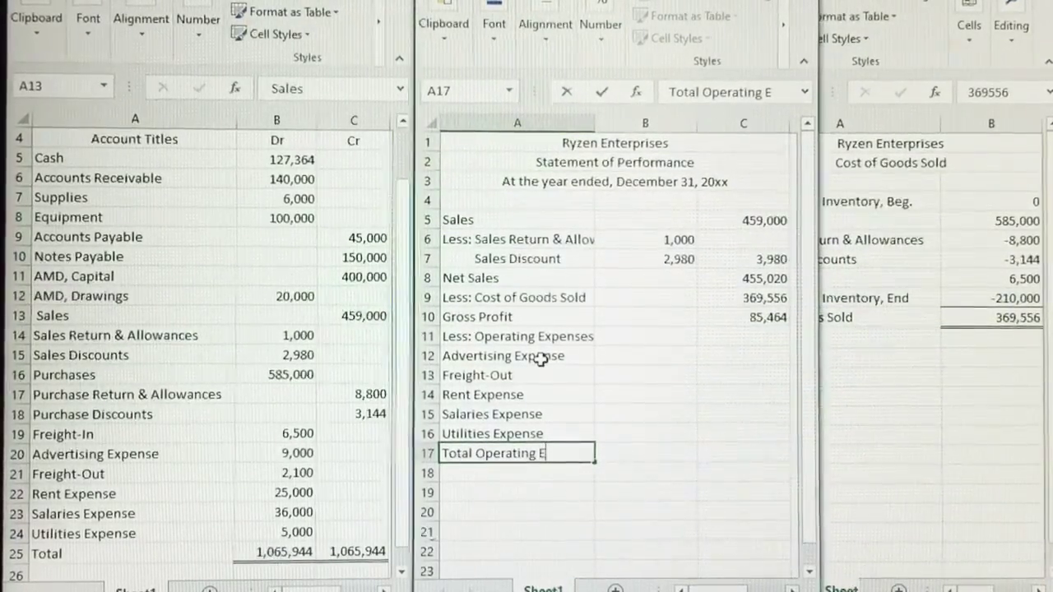
type("Expenses")
Step: Copy the five operating expense amounts from B20:B24 of the trial balance into B12:B16 of the Statement of Performance
left_click(664, 357)
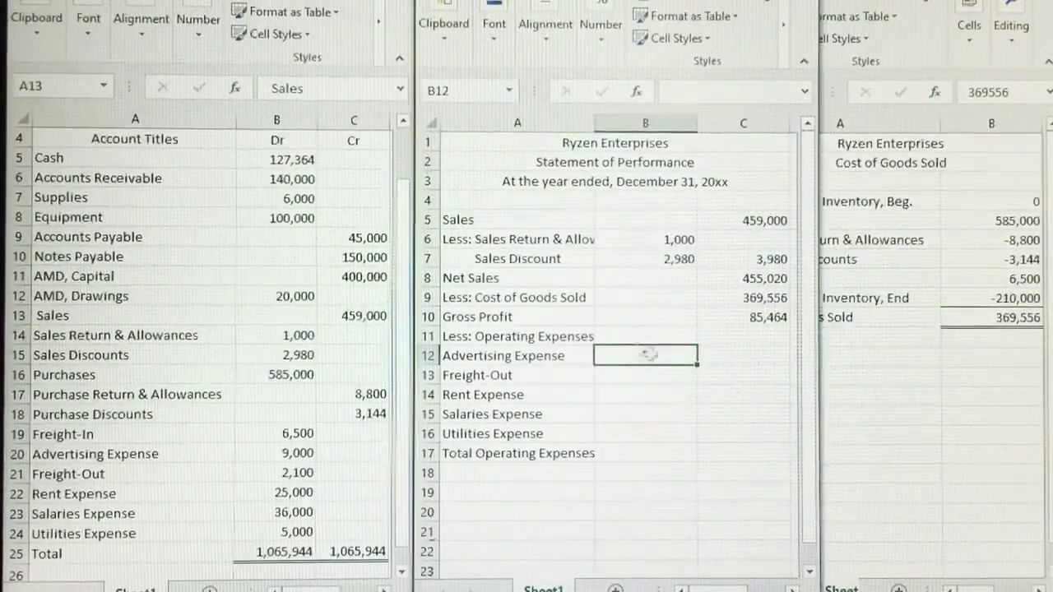
left_click(287, 465)
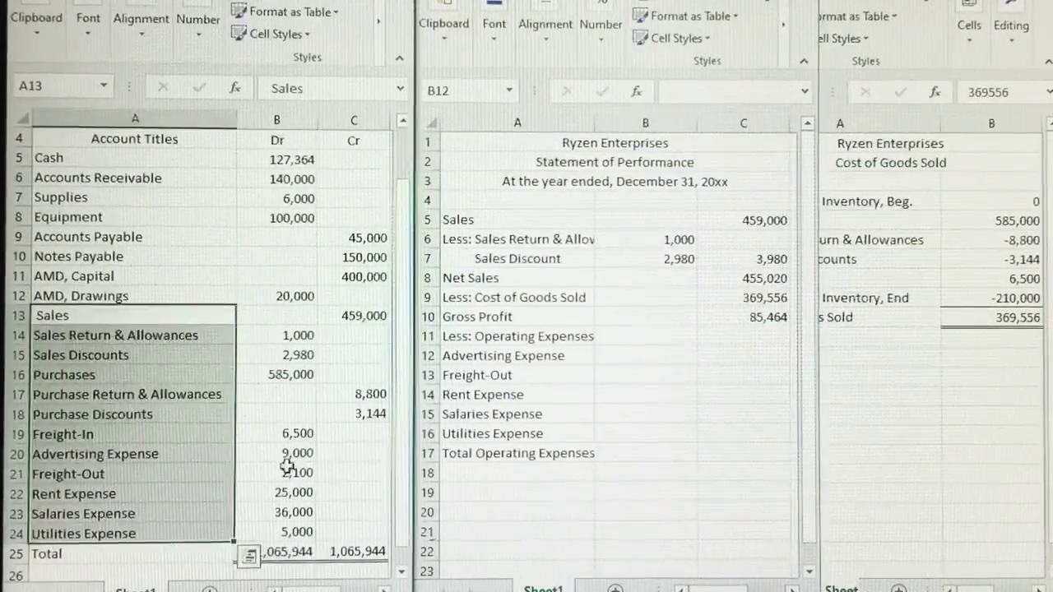
left_click(285, 460)
left_click(288, 454)
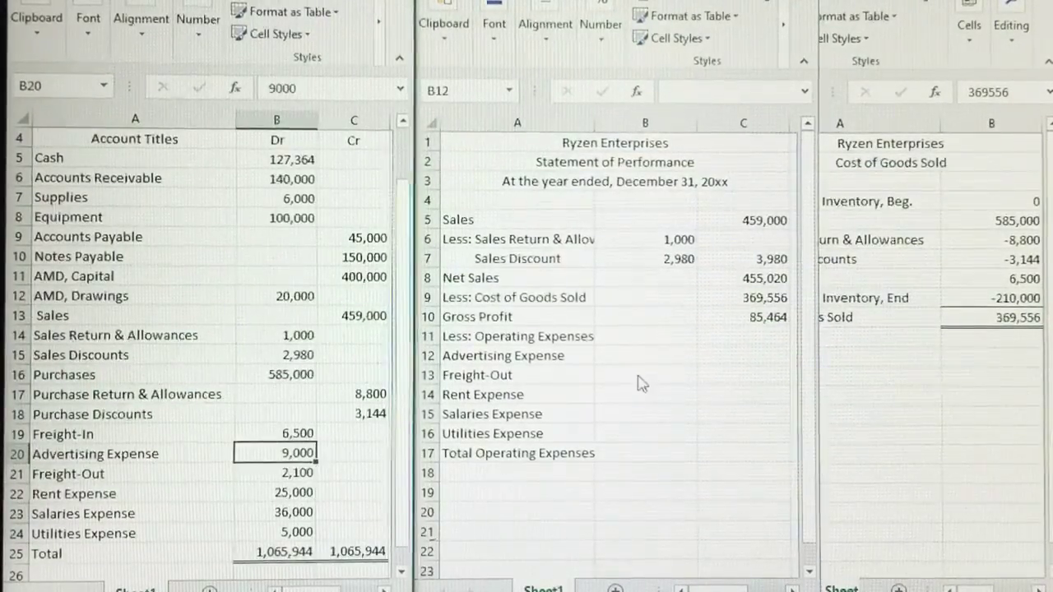
left_click_drag(298, 524, 299, 532)
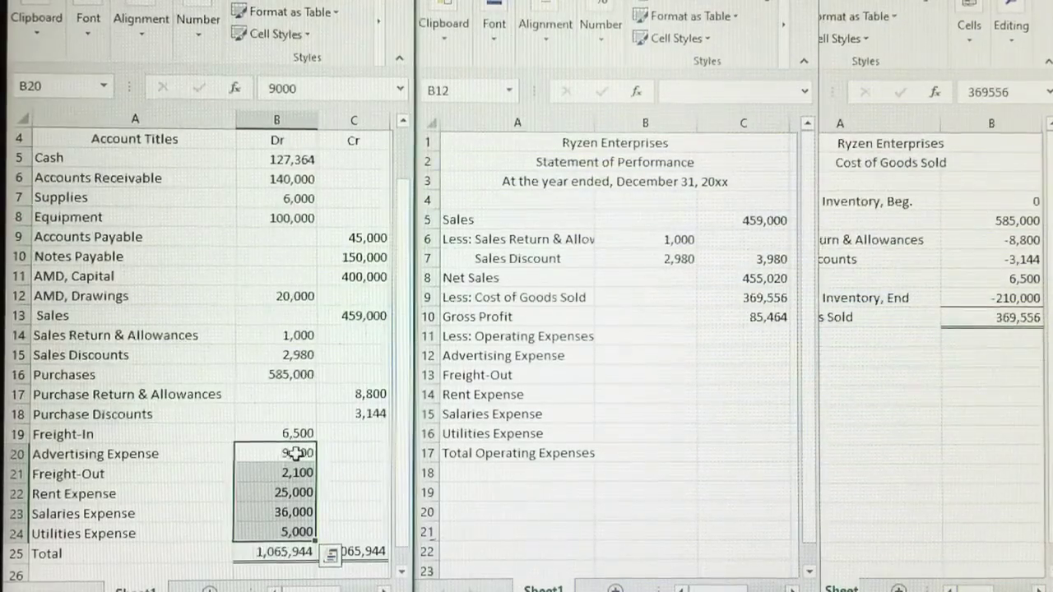
key("ctrl+c")
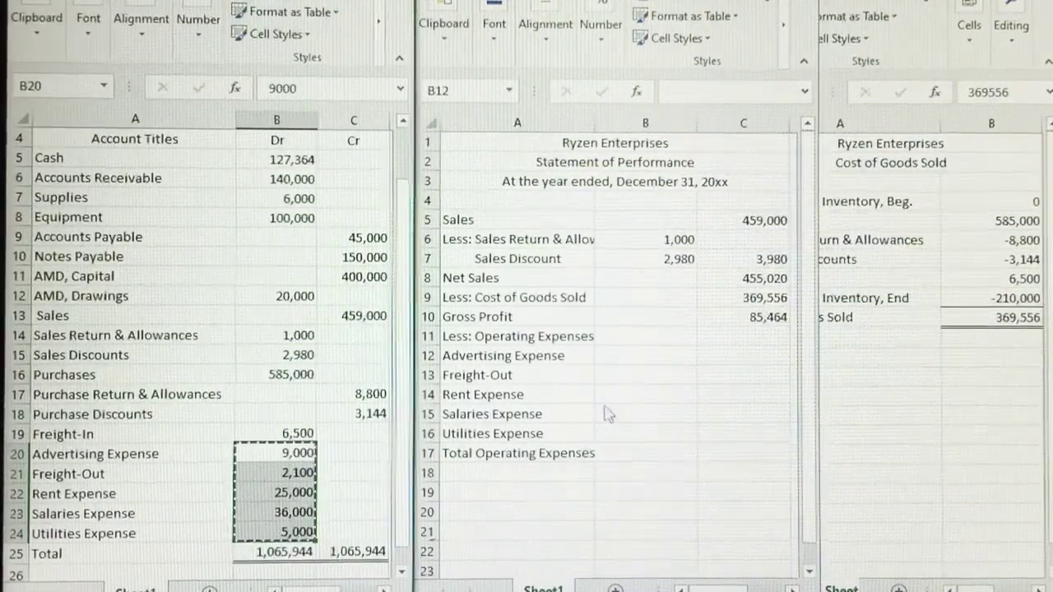
left_click(650, 357)
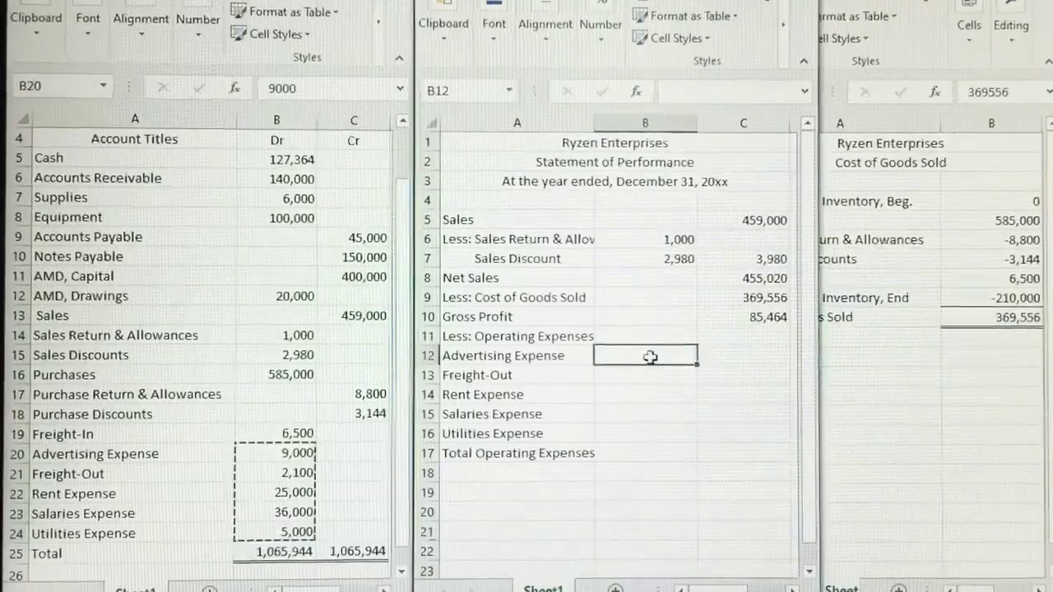
key("ctrl+v")
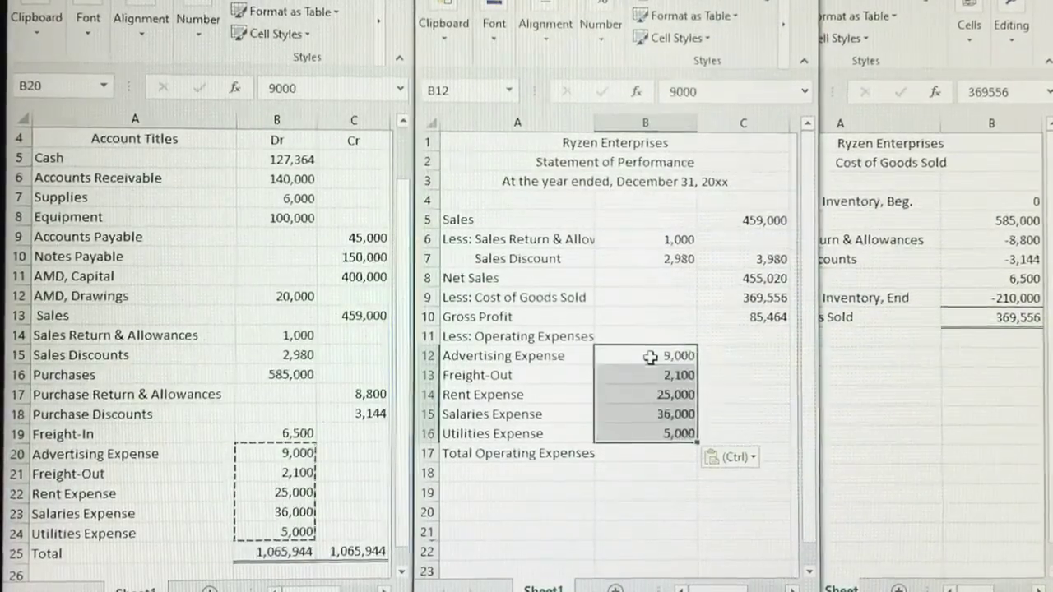
Step: Enter the sum of the operating expenses, 77,100, in C16 beside Utilities Expense
left_click(667, 453)
left_click(721, 427)
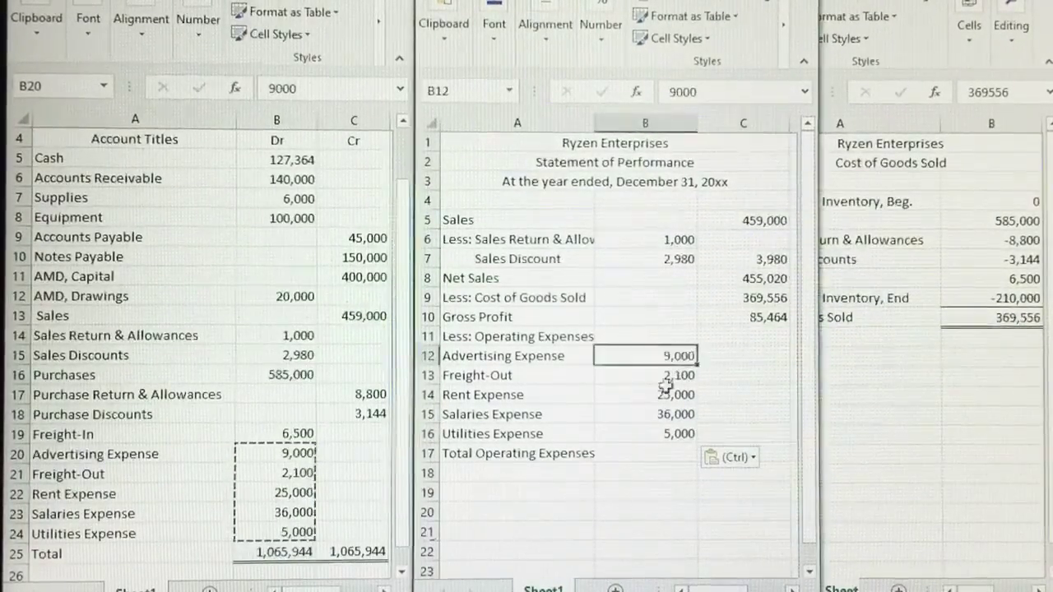
left_click(746, 436)
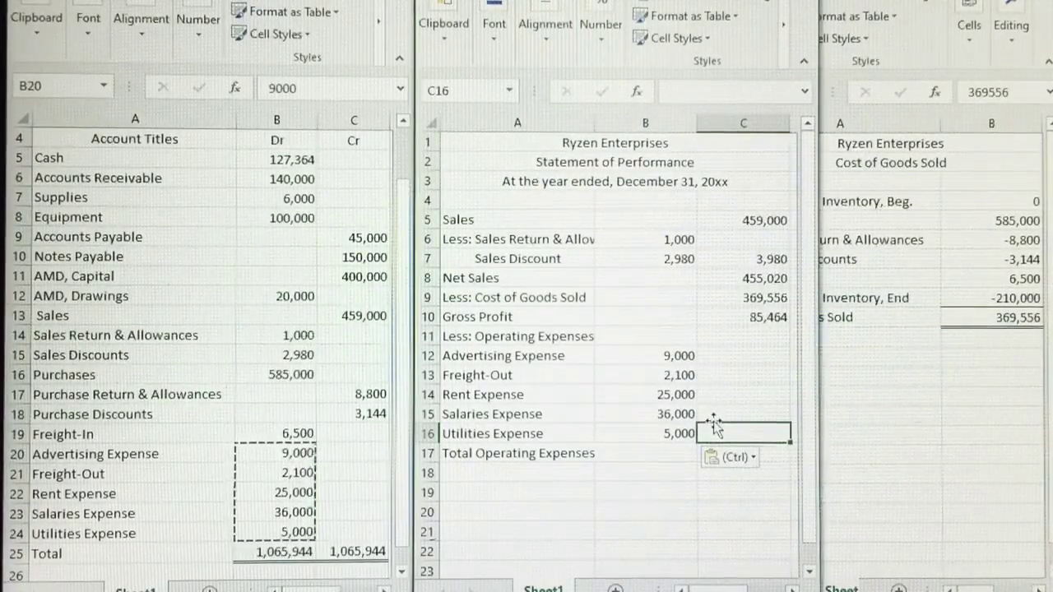
type("77,100")
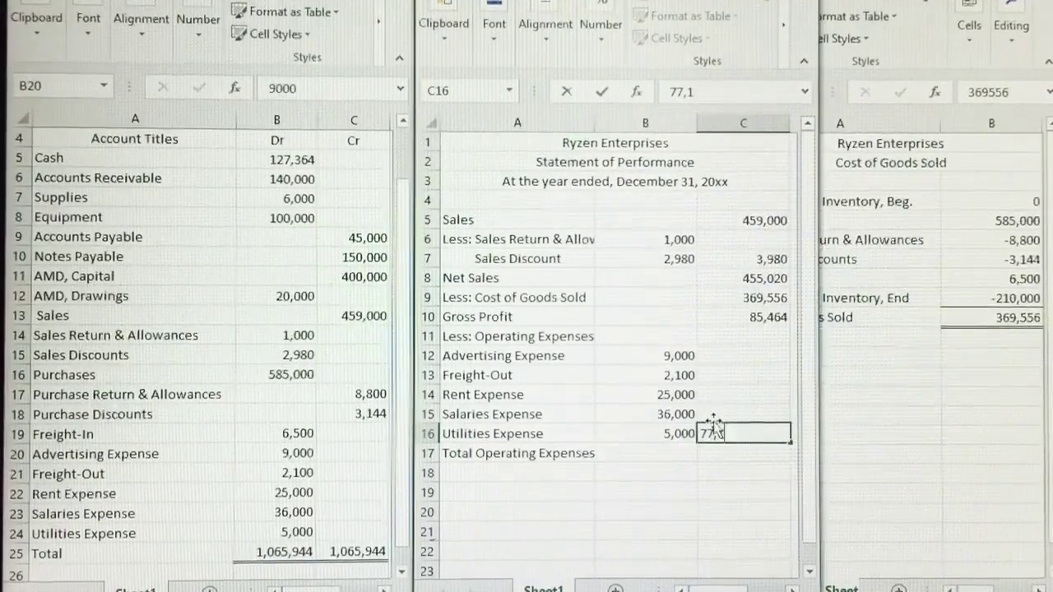
left_click(645, 512)
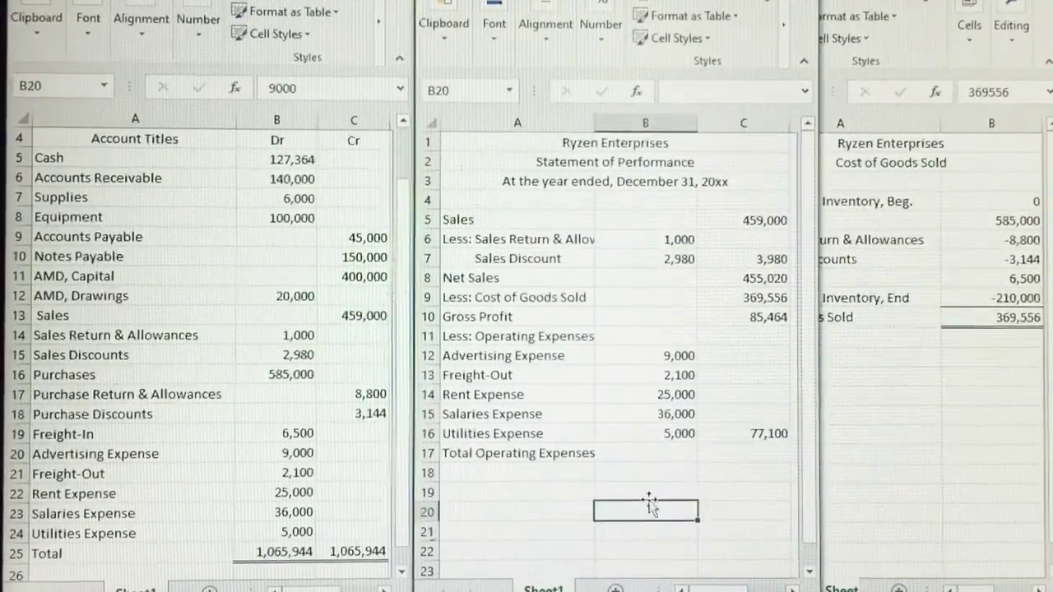
Step: Move the 77,100 total from C16 to C17 beside Total Operating Expenses, leaving C16 empty
left_click(748, 436)
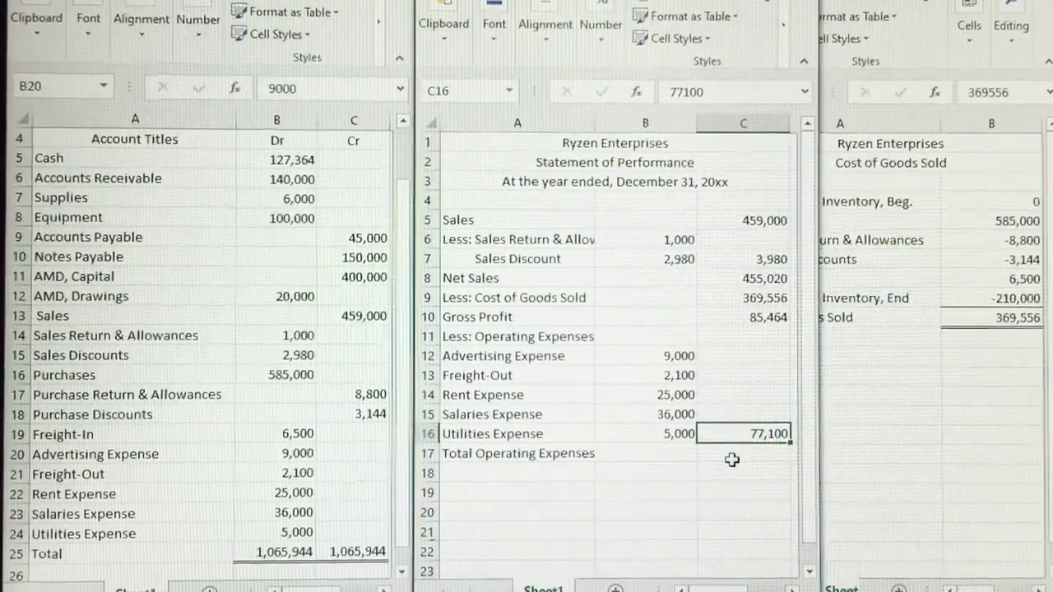
key("ctrl+c")
left_click(734, 451)
key("ctrl+v")
key("Down")
key("Down")
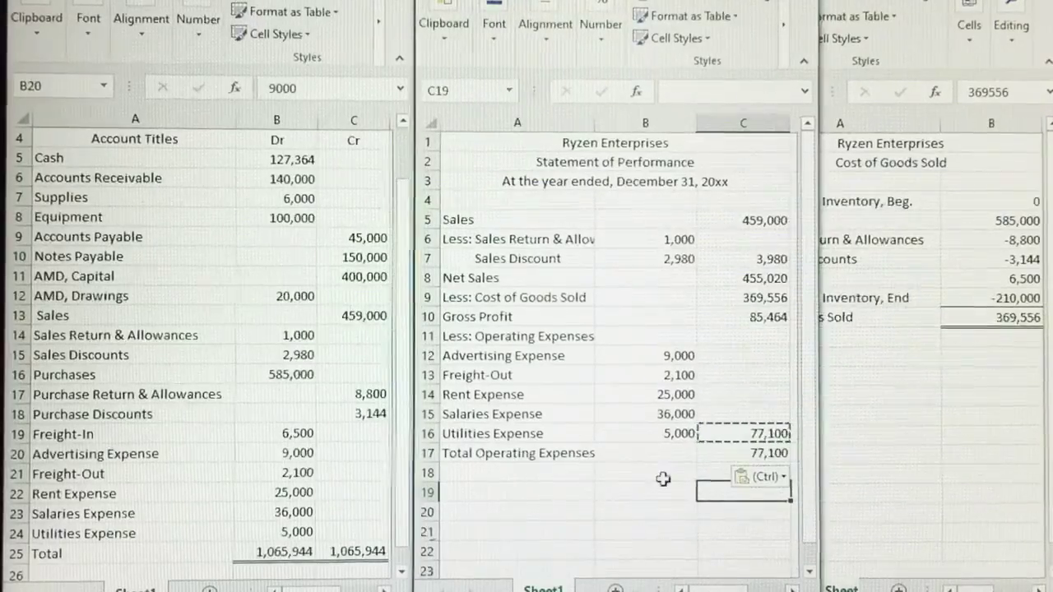
key("Escape")
key("Escape")
left_click(754, 447)
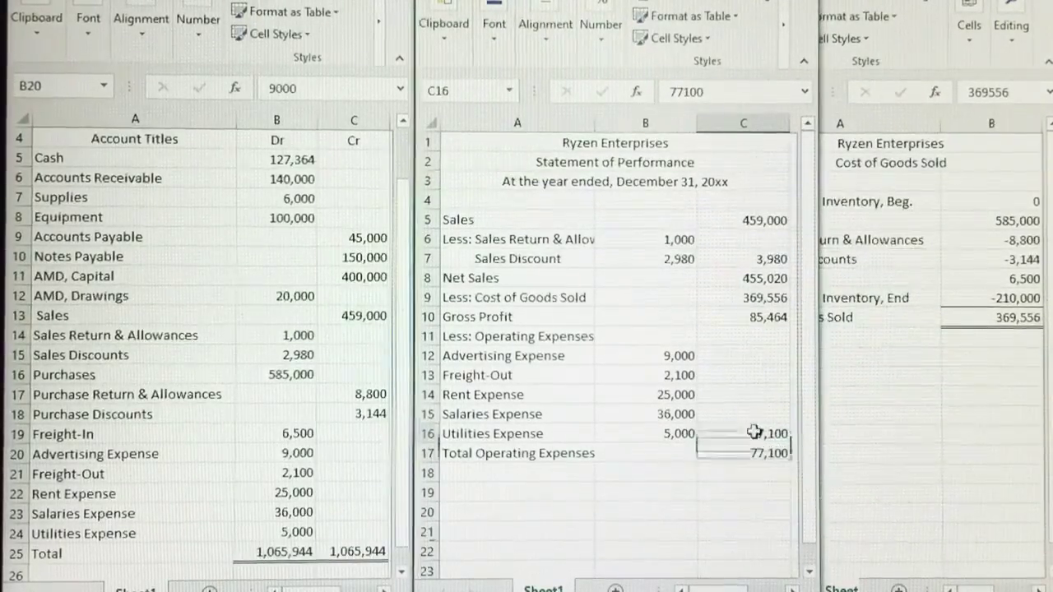
left_click(753, 453)
Step: Enter the difference between gross profit and total operating expenses, 8,364, in C18
left_click(750, 317)
left_click(755, 455, "shift")
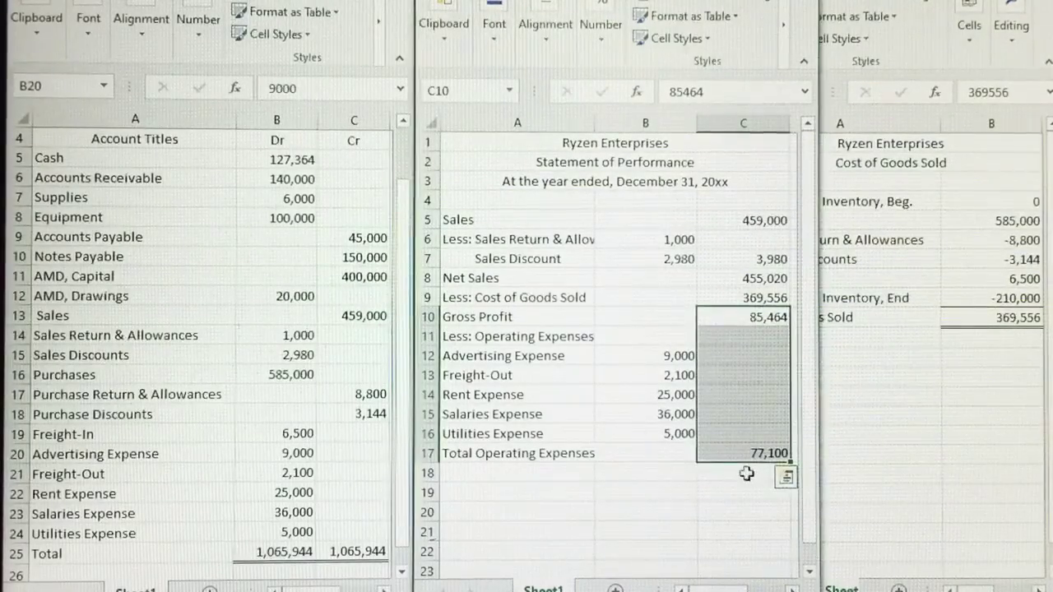
left_click(746, 474)
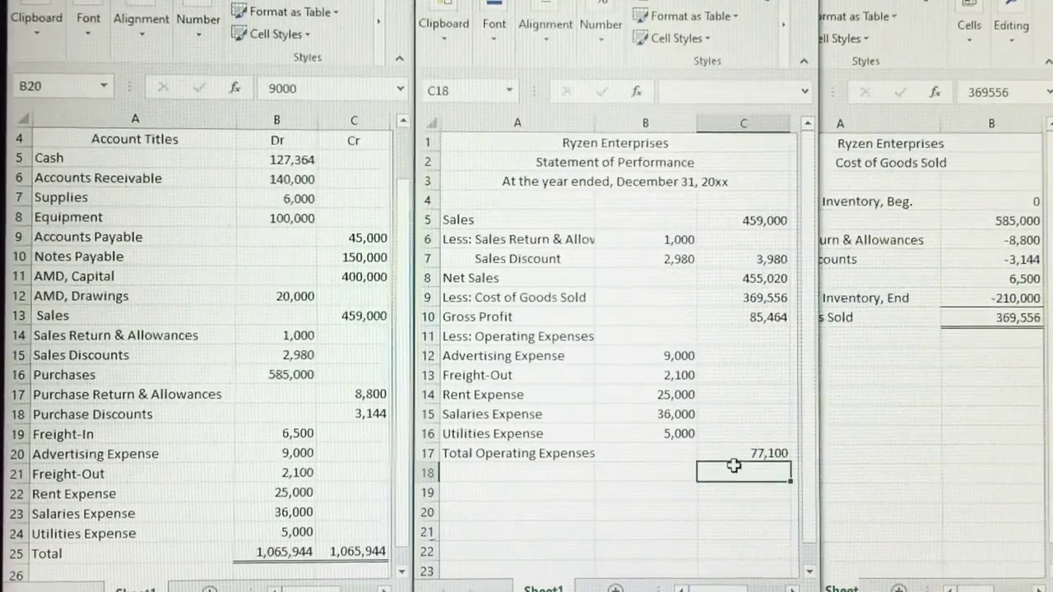
type("8,364")
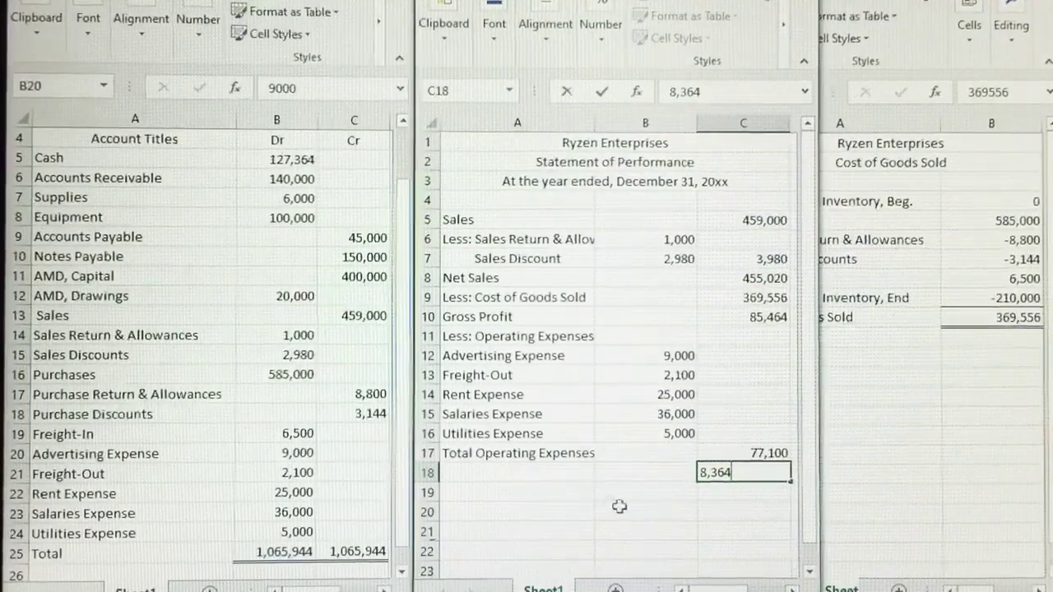
Step: Label the final result row "Net Income" in A18
left_click(530, 473)
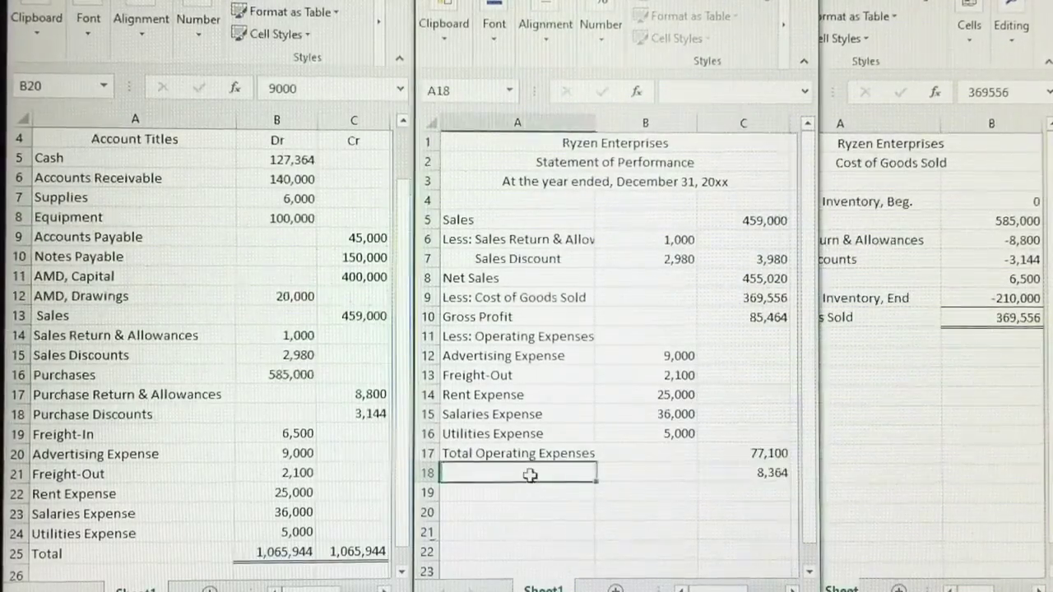
type("Net Sales")
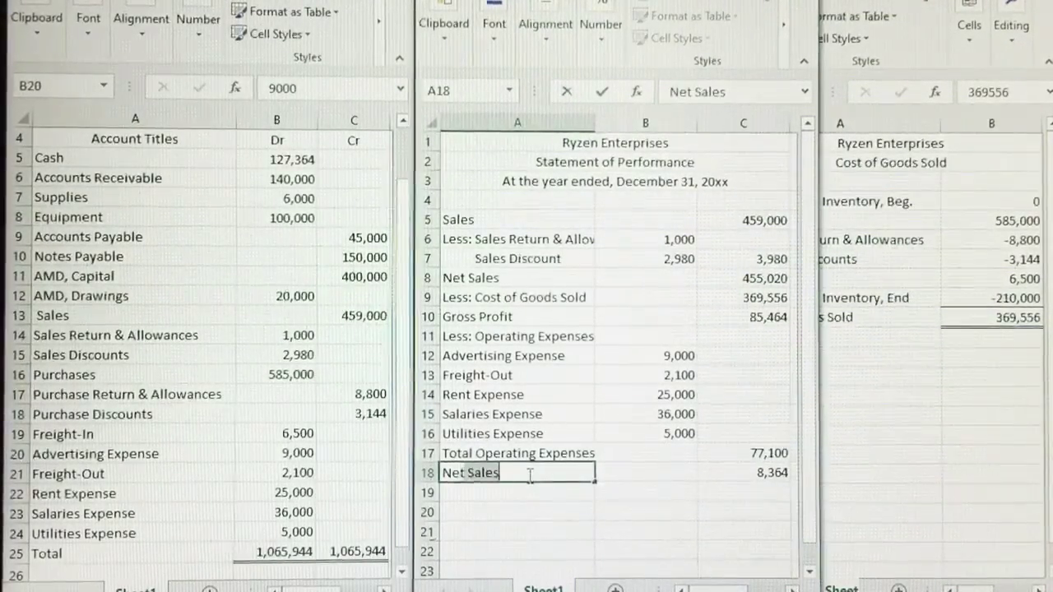
key("BackSpace")
key("BackSpace")
key("BackSpace")
key("BackSpace")
key("BackSpace")
type("Income")
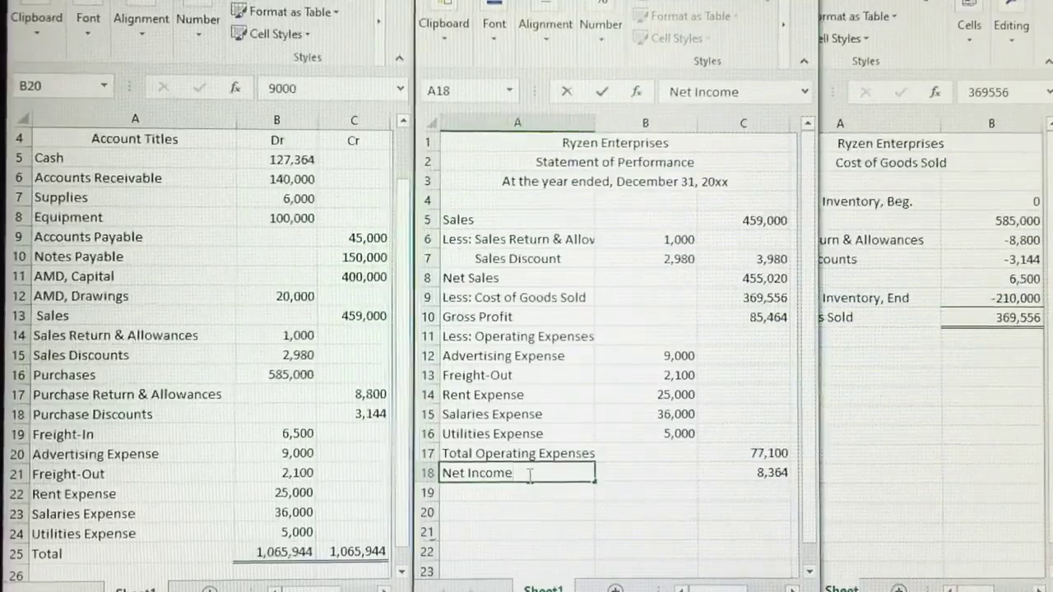
left_click(755, 477)
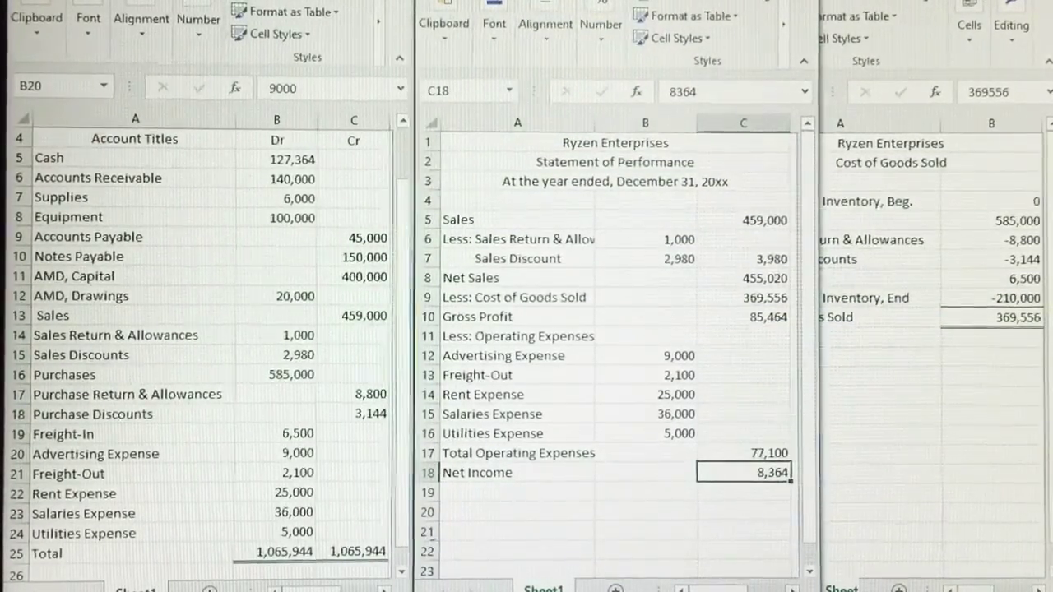
Step: Maximize the Statement of Performance workbook window
key("super+Up")
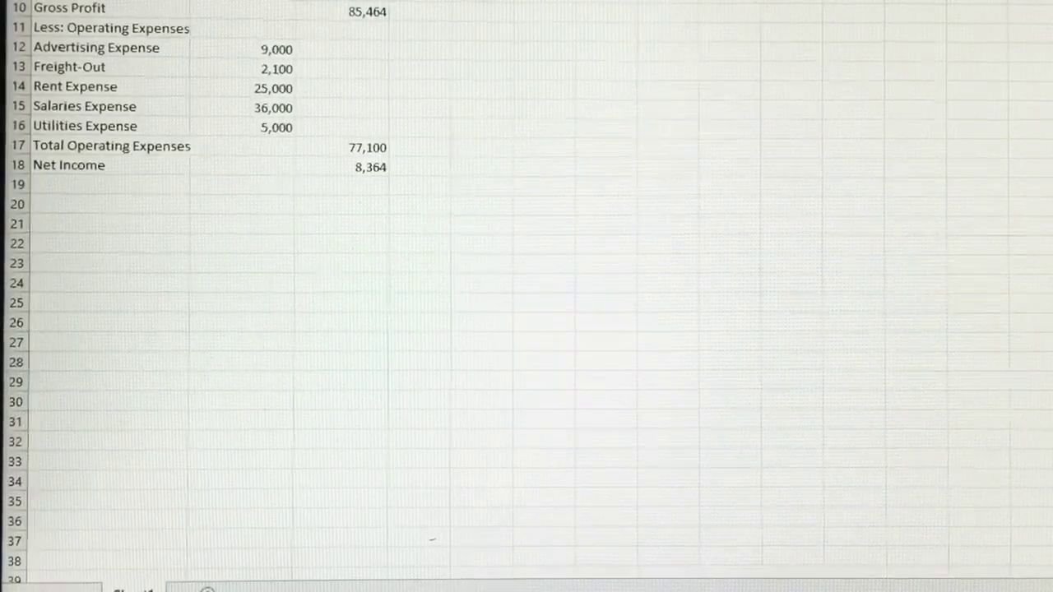
Step: Add bottom borders beneath the Cost of Goods Sold amount in C9 and the Utilities Expense amount in B16
left_click(341, 1)
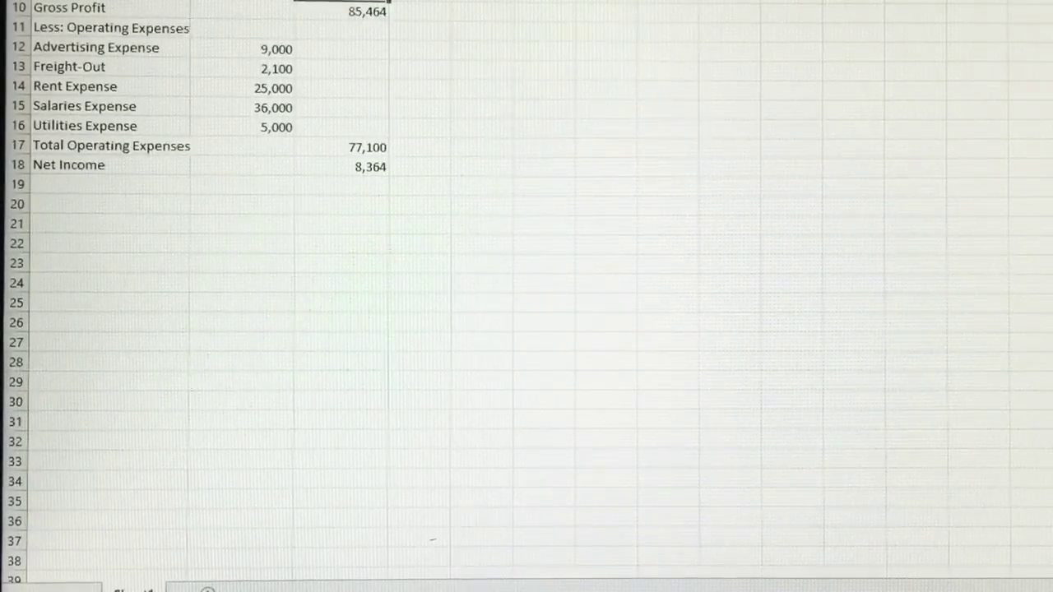
left_click(371, 35)
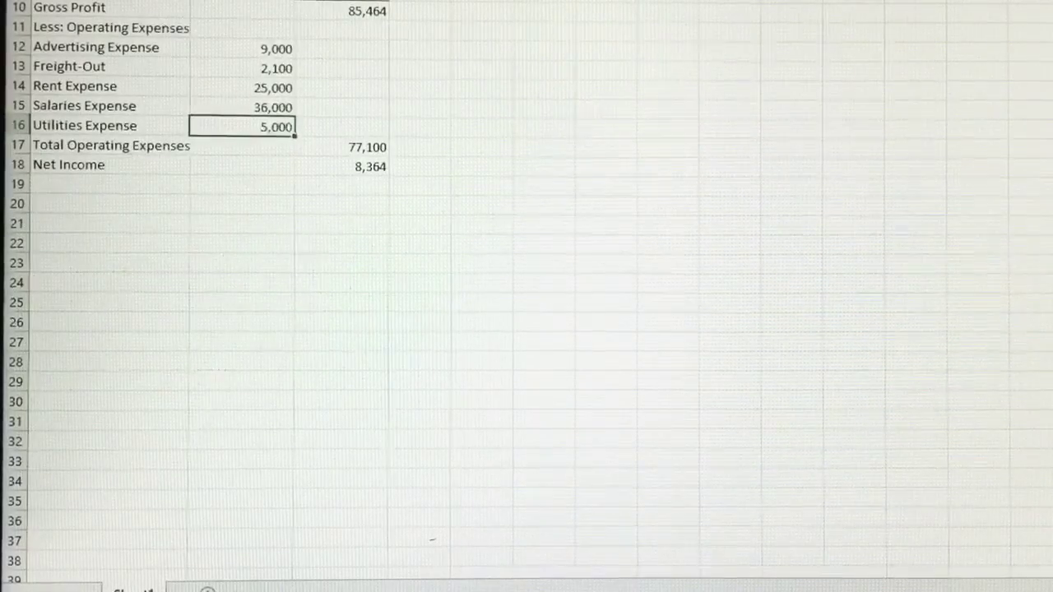
left_click(381, 149)
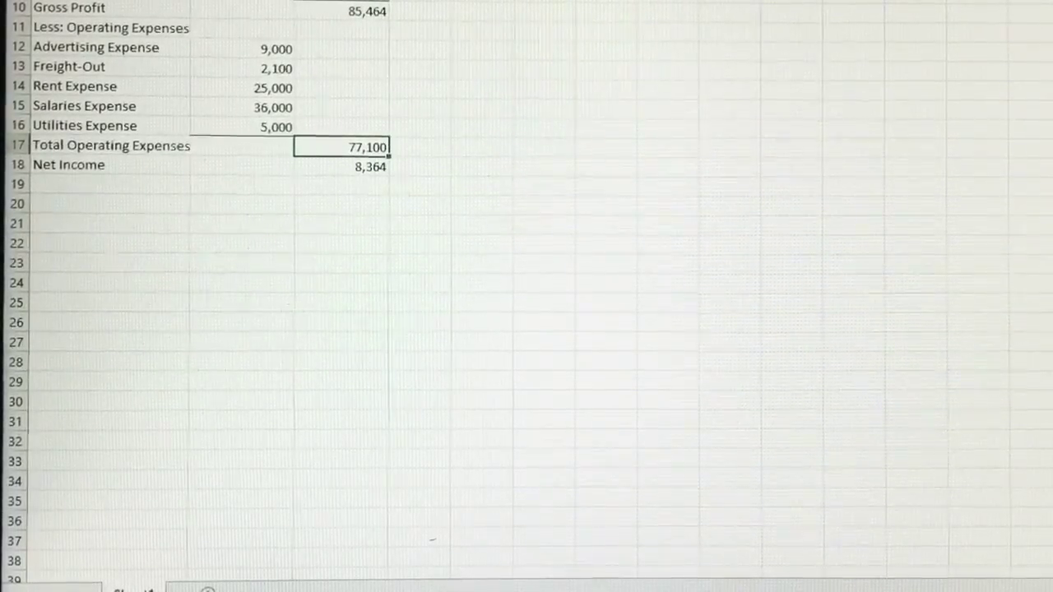
Step: Apply a top and double bottom border to the net income amount in C18
left_click(357, 168)
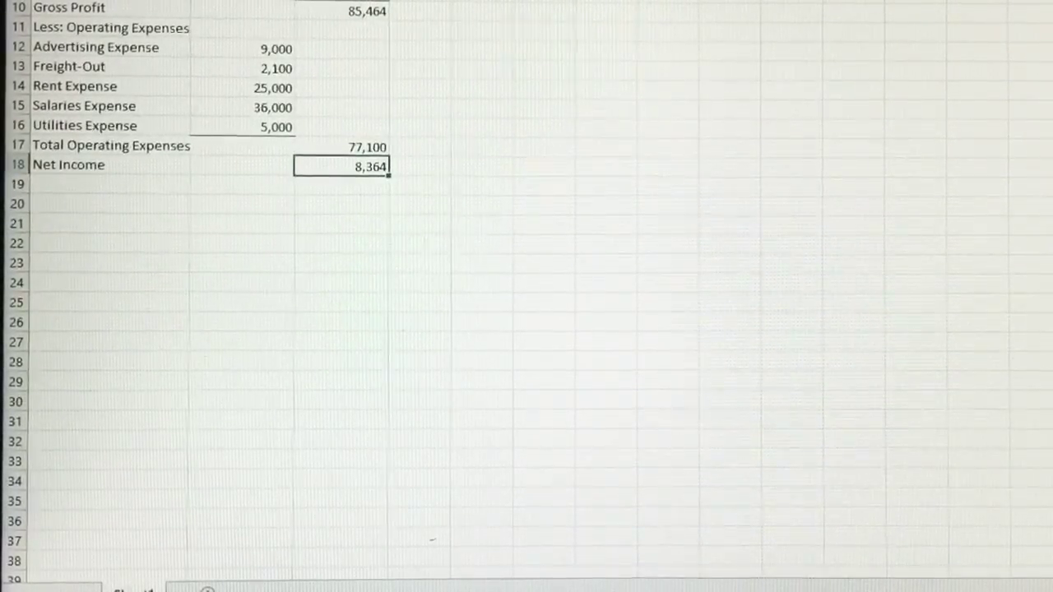
key("alt+h")
key("b")
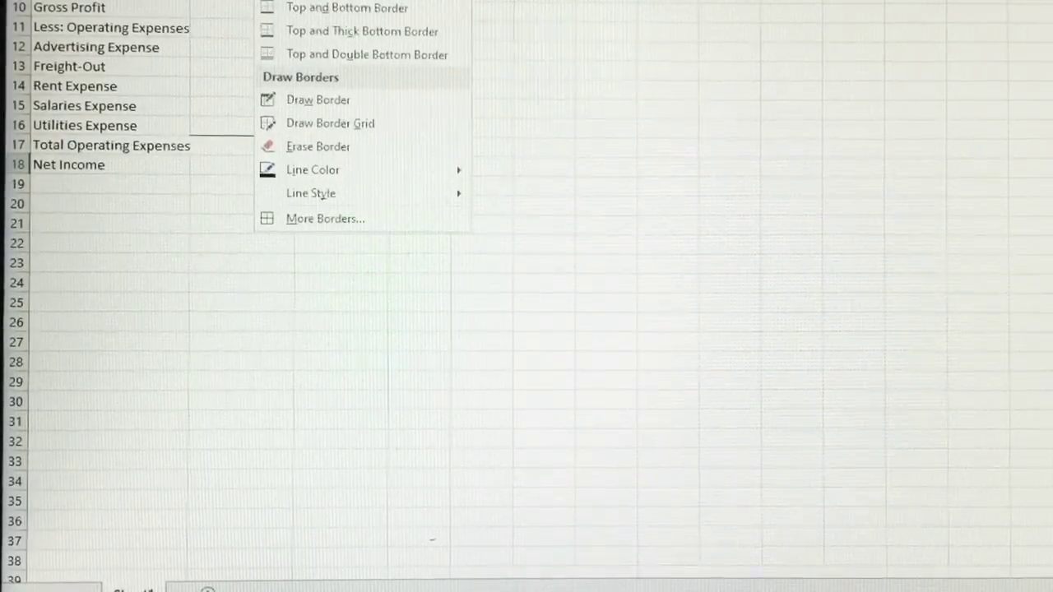
key("u")
left_click(669, 225)
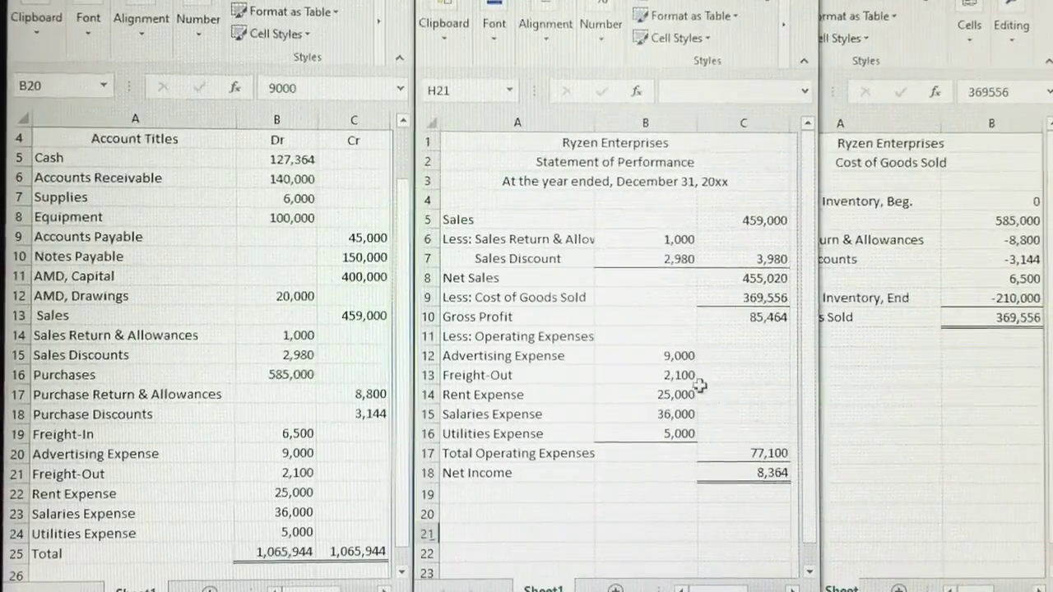
Step: Indent the operating expense labels in A12:A16, from Advertising Expense to Utilities Expense, with leading spaces
key("F2")
key("Home")
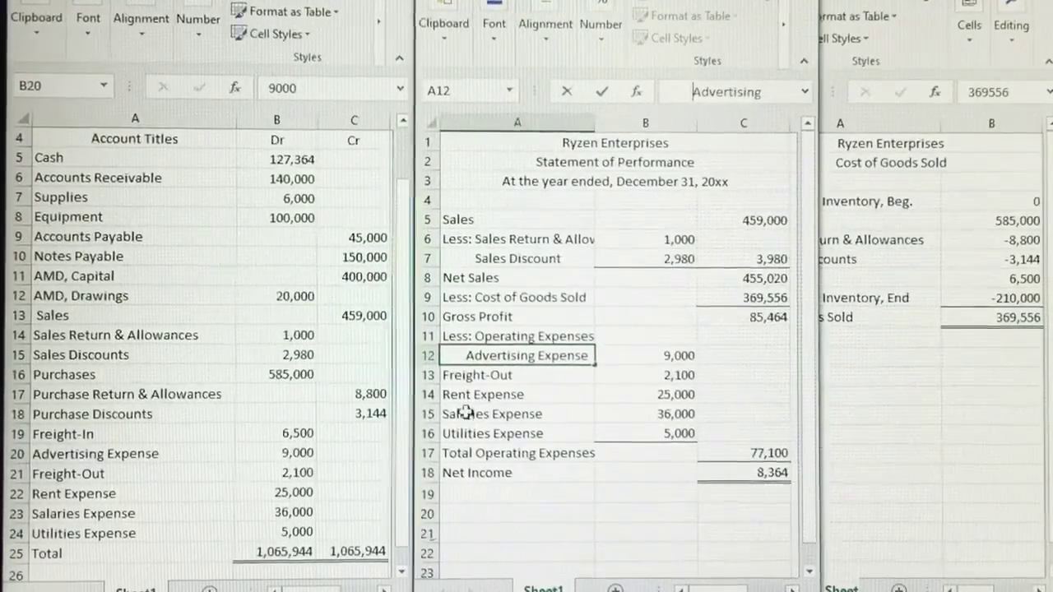
key("Return")
key("F2")
key("Home")
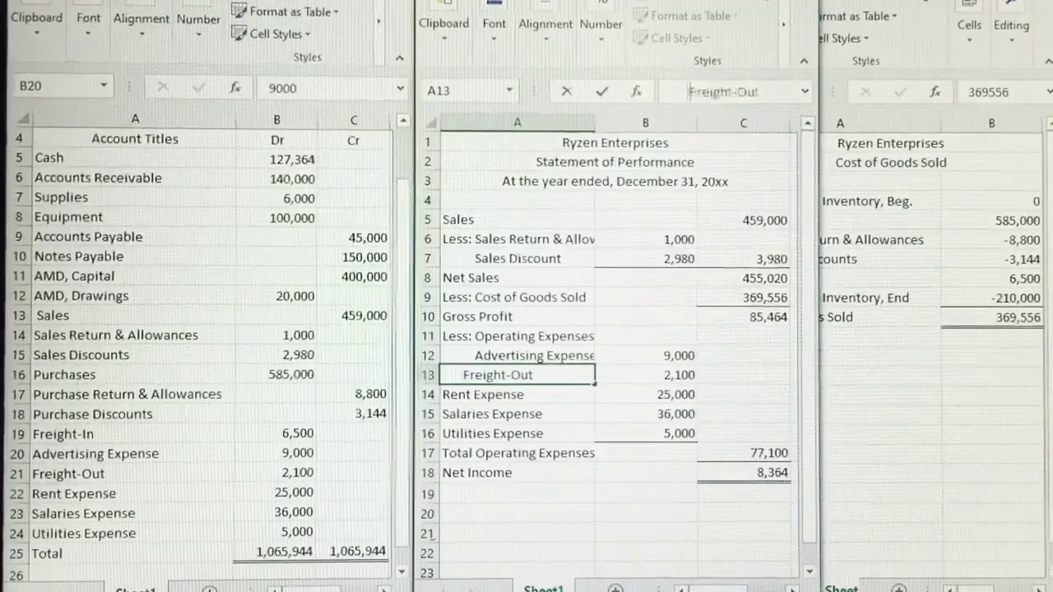
key("F2")
key("Home")
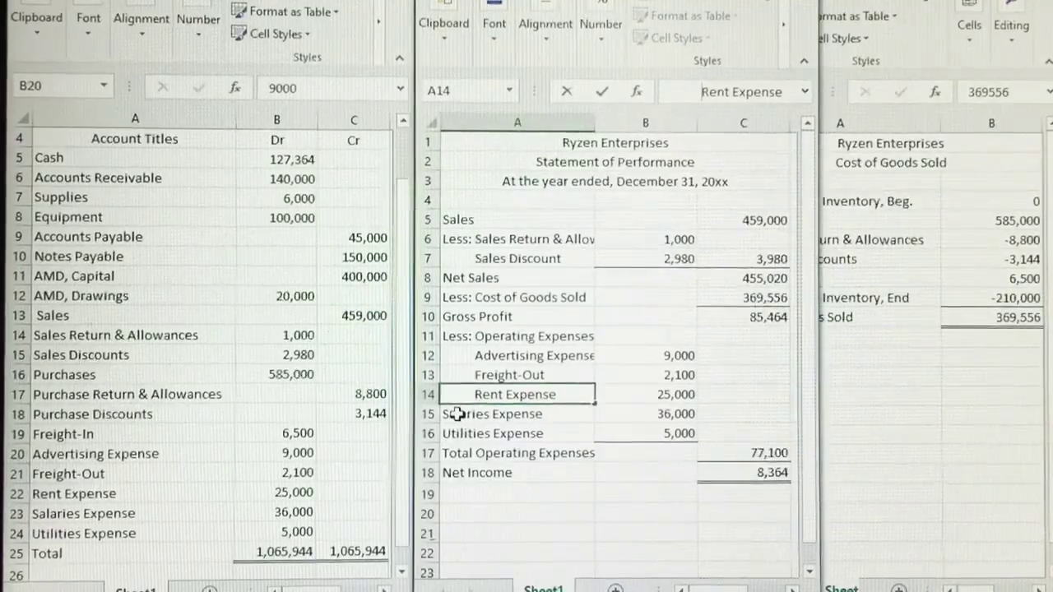
key("F2")
key("Home")
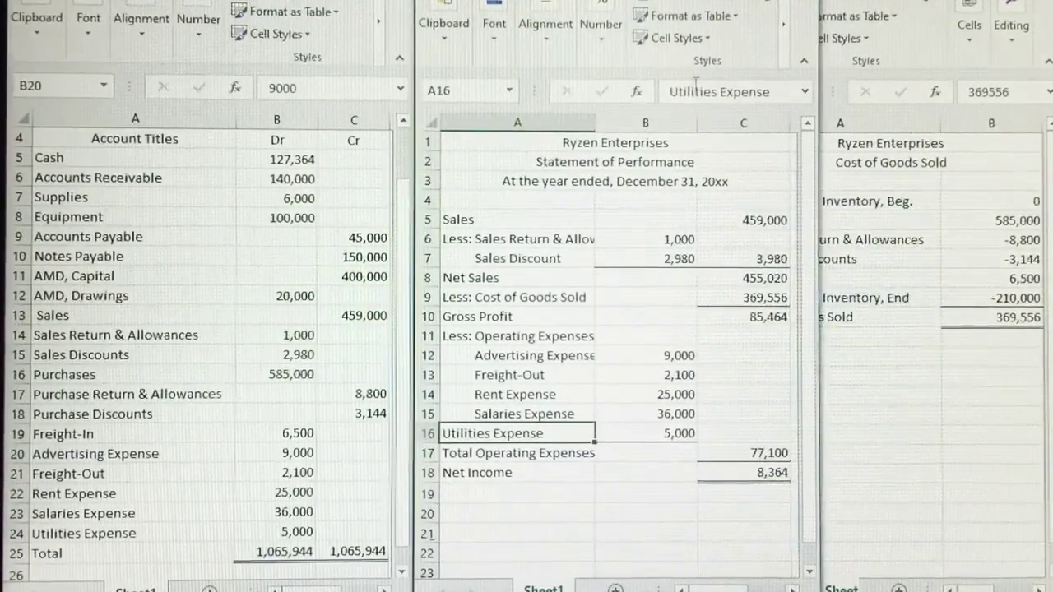
left_click(669, 93)
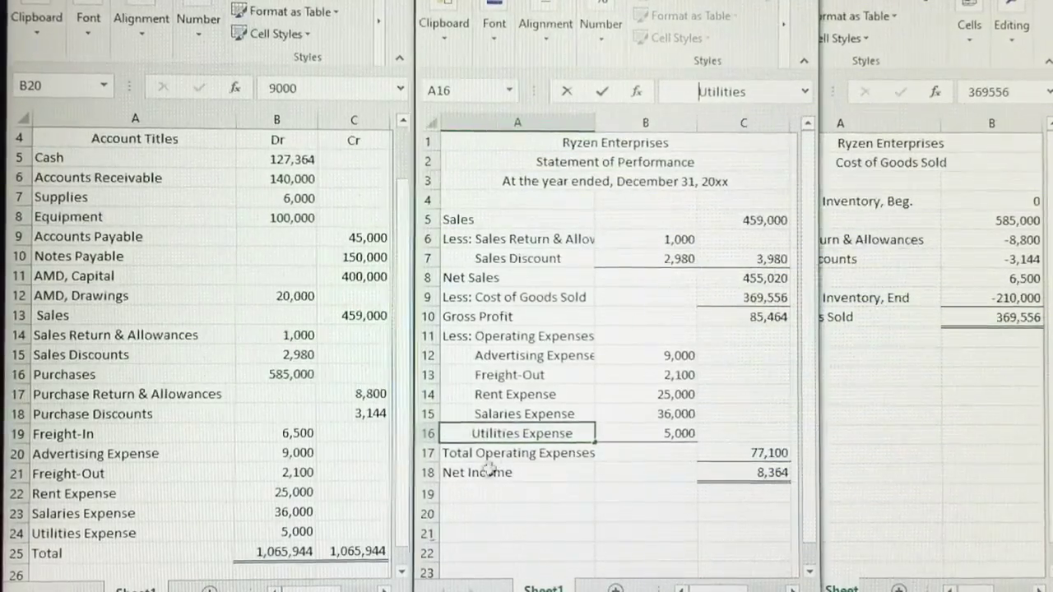
left_click(646, 552)
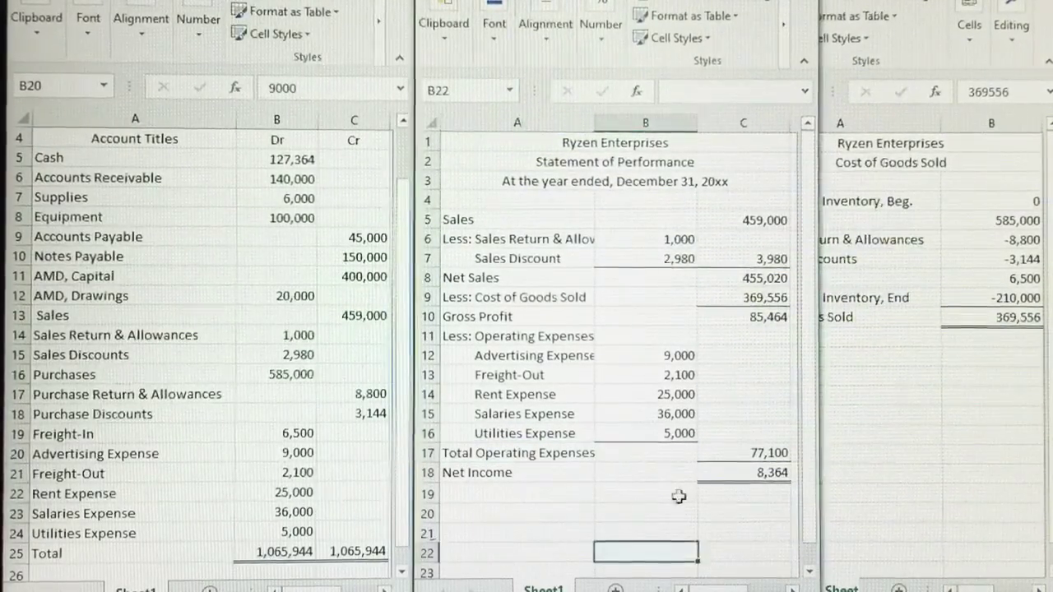